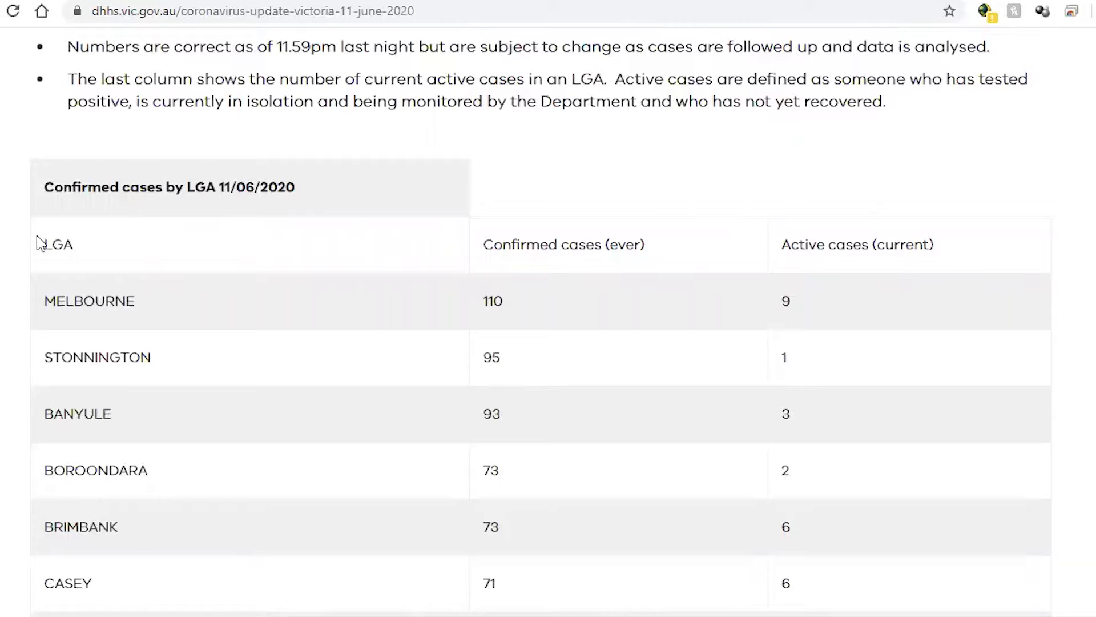
Examine the Victorian confirmed cases by LGA table, comparing the LGA names with the confirmed and active case columns
left_click_drag(37, 236, 75, 245)
left_click_drag(65, 299, 540, 358)
left_click(580, 378)
left_click_drag(50, 246, 44, 318)
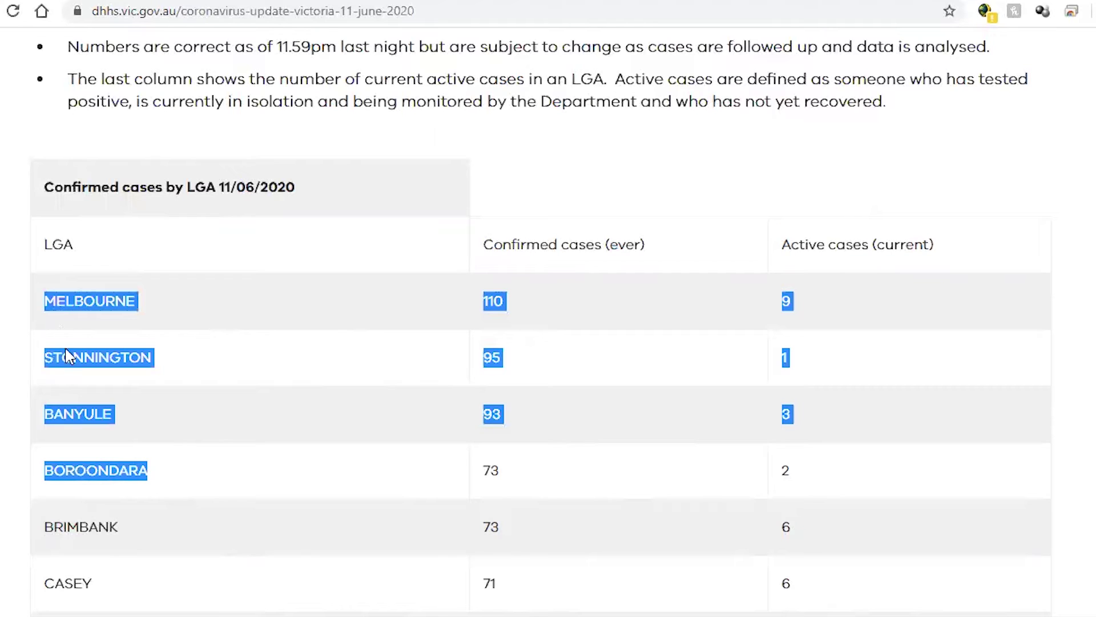
left_click(71, 248)
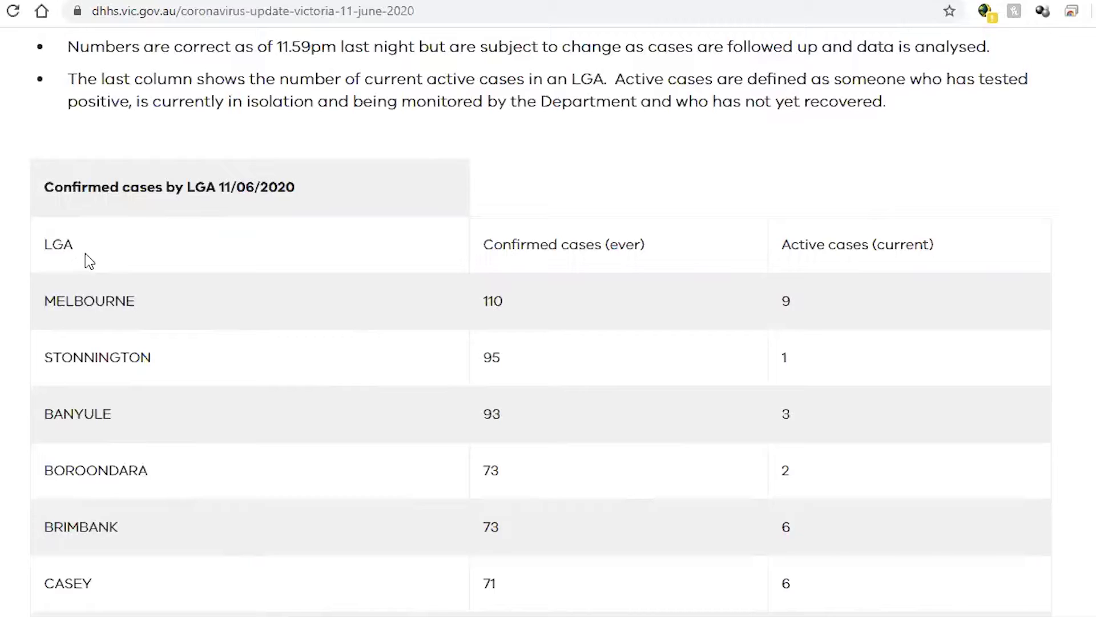
left_click_drag(85, 253, 46, 245)
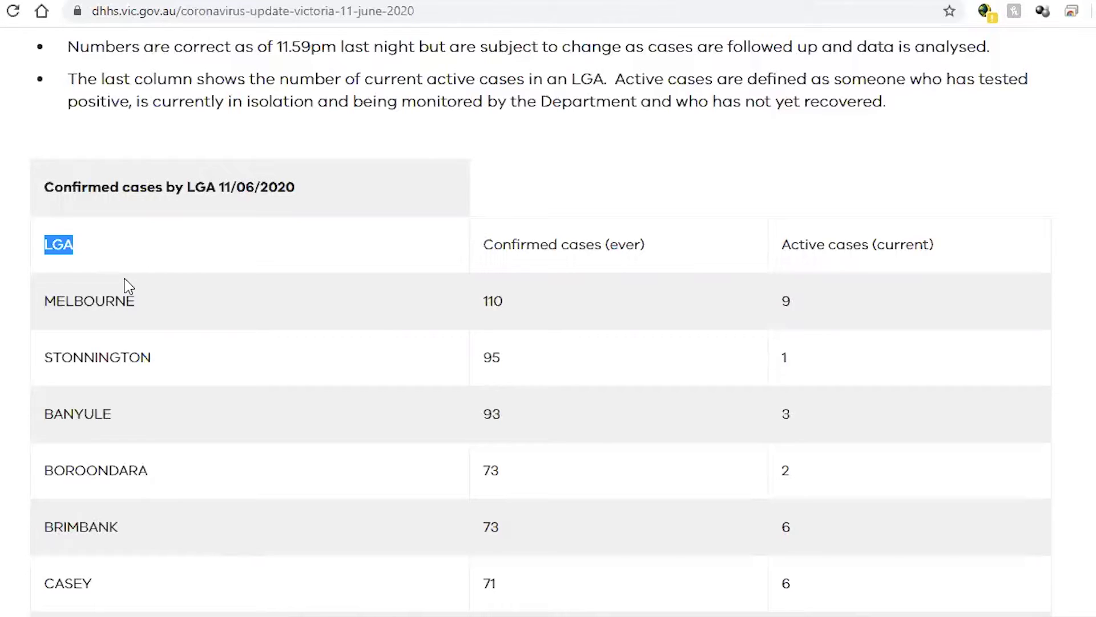
left_click_drag(45, 300, 127, 492)
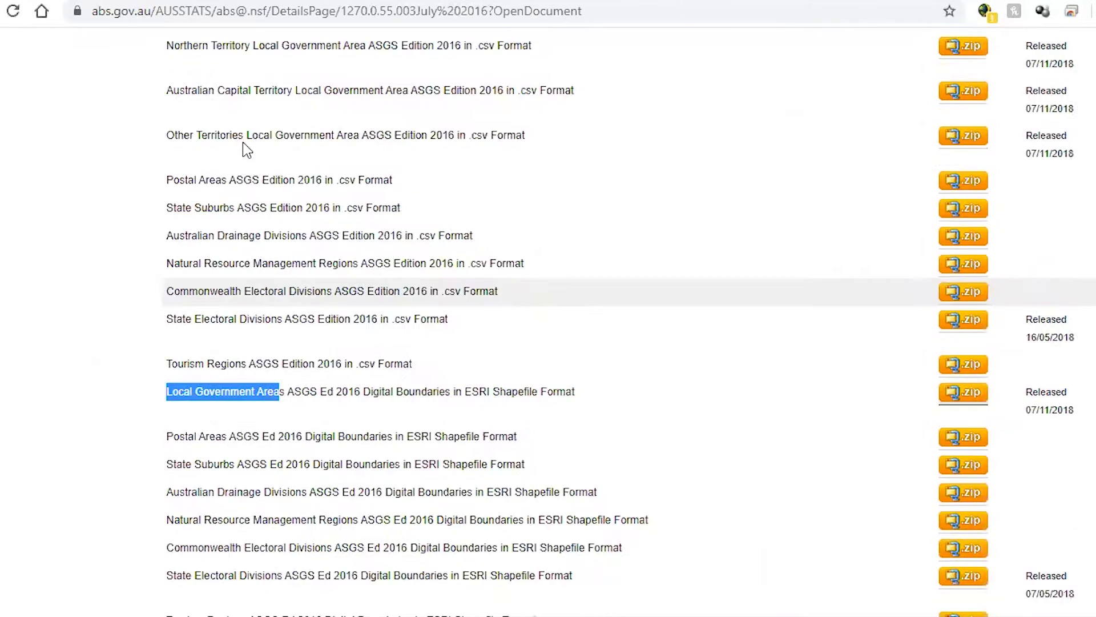
Look through the Australian Bureau of Statistics ASGS 2016 data cubes for local government area boundary files
scroll(245, 150, "up", 12)
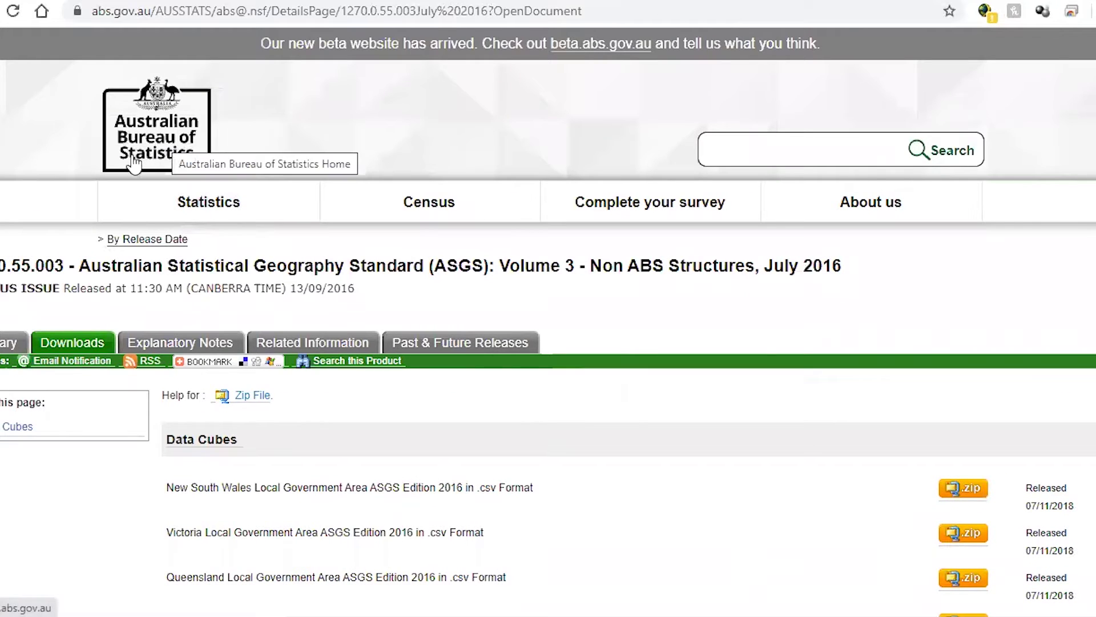
scroll(304, 150, "down", 9)
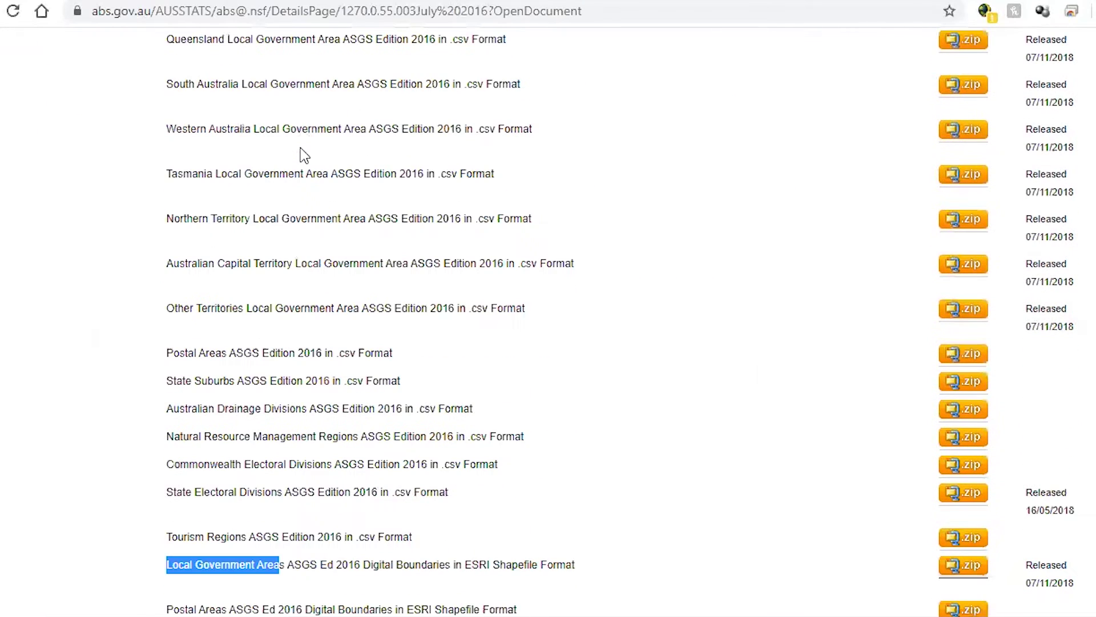
scroll(303, 154, "down", 3)
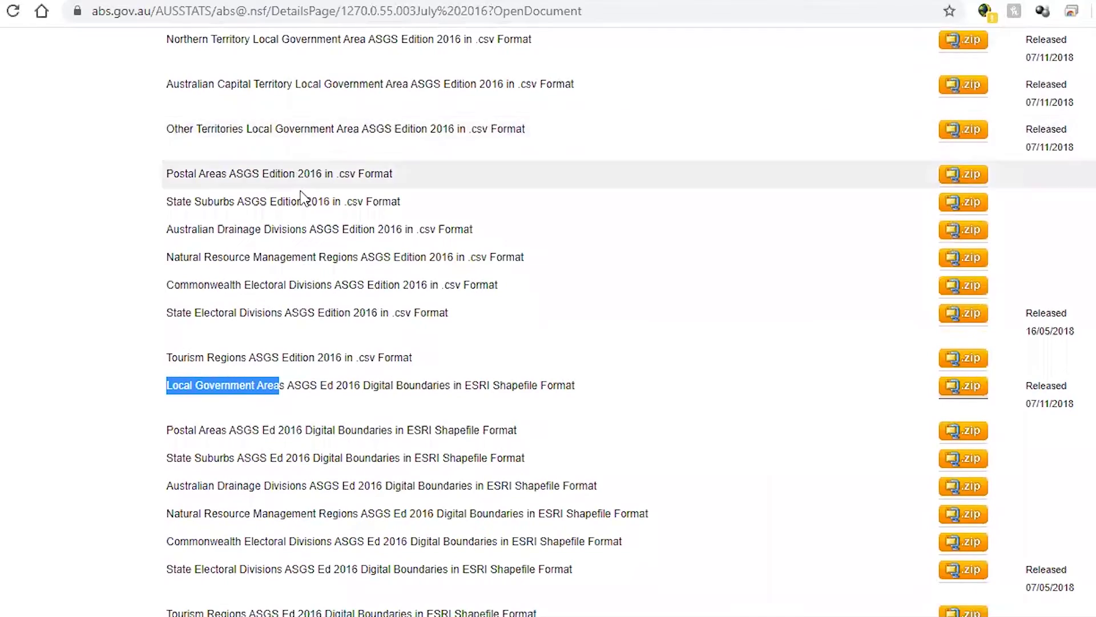
scroll(348, 229, "up", 8)
scroll(425, 239, "down", 8)
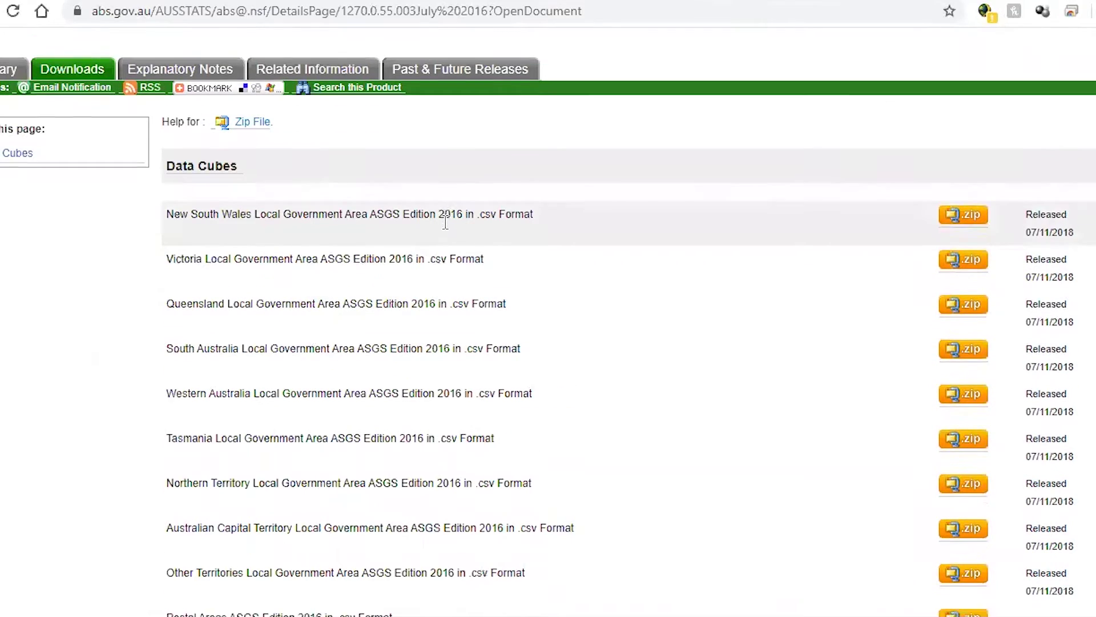
scroll(433, 234, "down", 3)
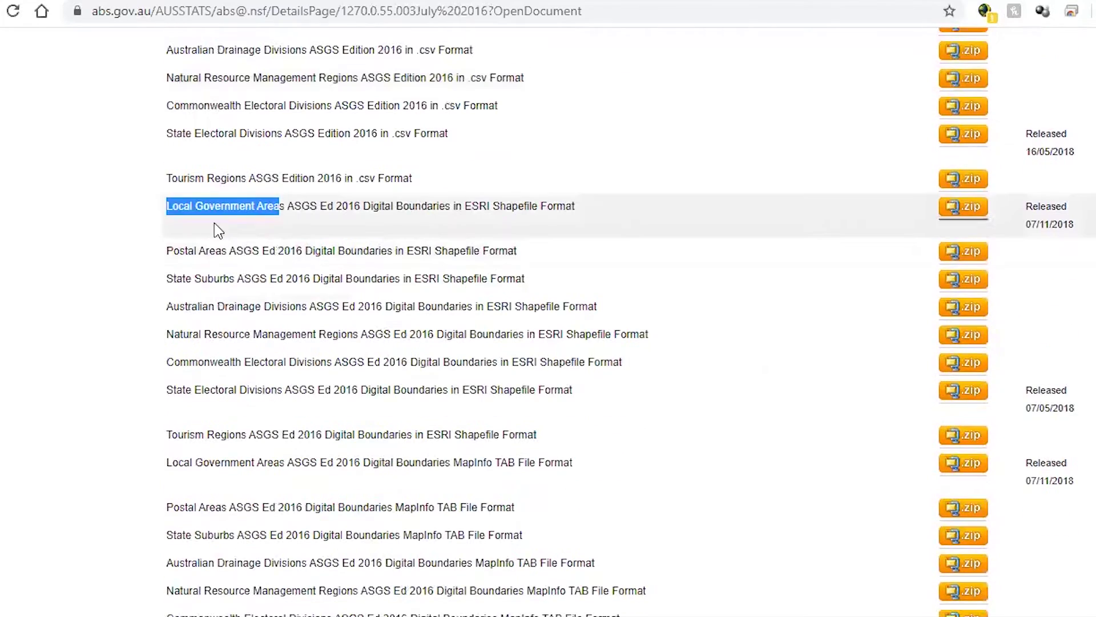
Download the zip of Local Government Areas ASGS Ed 2016 Digital Boundaries in ESRI Shapefile Format
left_click(223, 217)
left_click_drag(173, 208, 282, 206)
left_click_drag(396, 207, 488, 206)
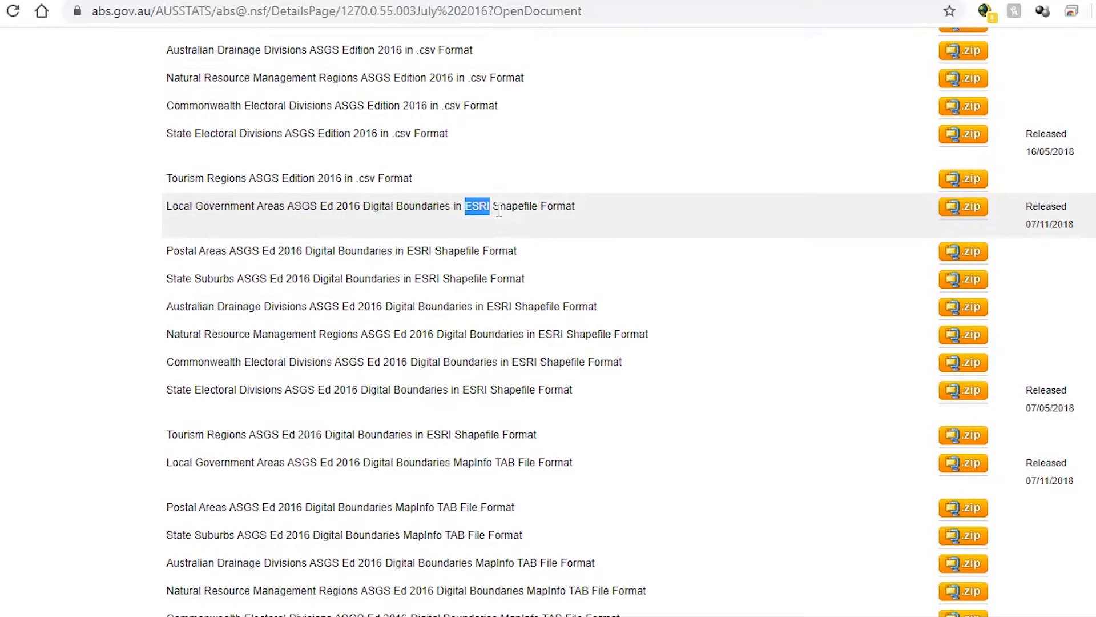
left_click(495, 208)
left_click_drag(493, 207, 539, 210)
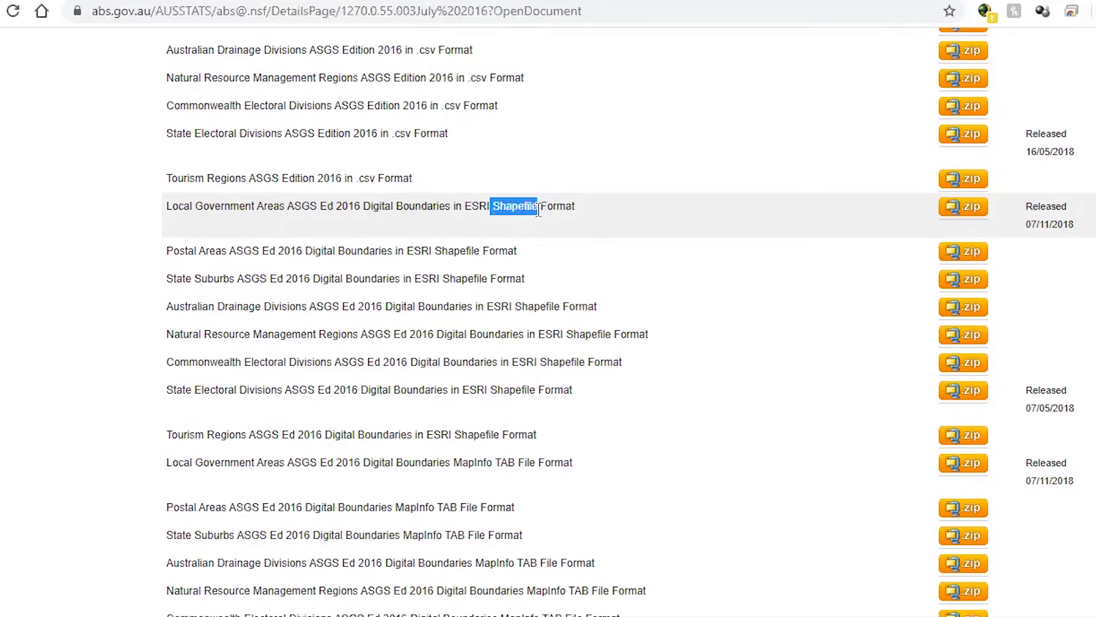
left_click(501, 208)
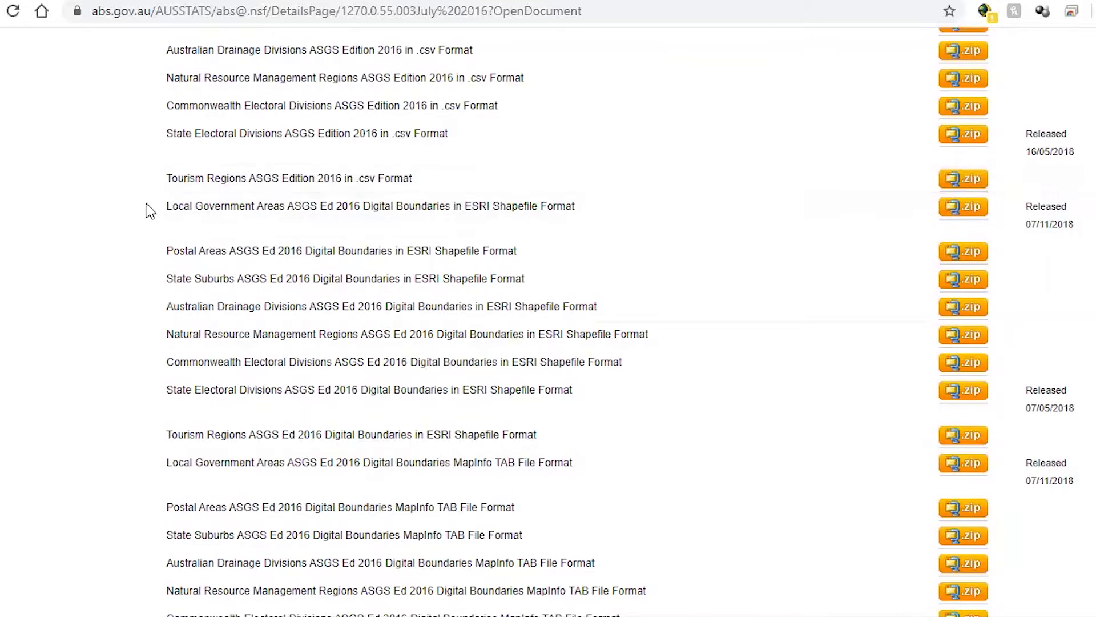
left_click_drag(492, 204, 530, 206)
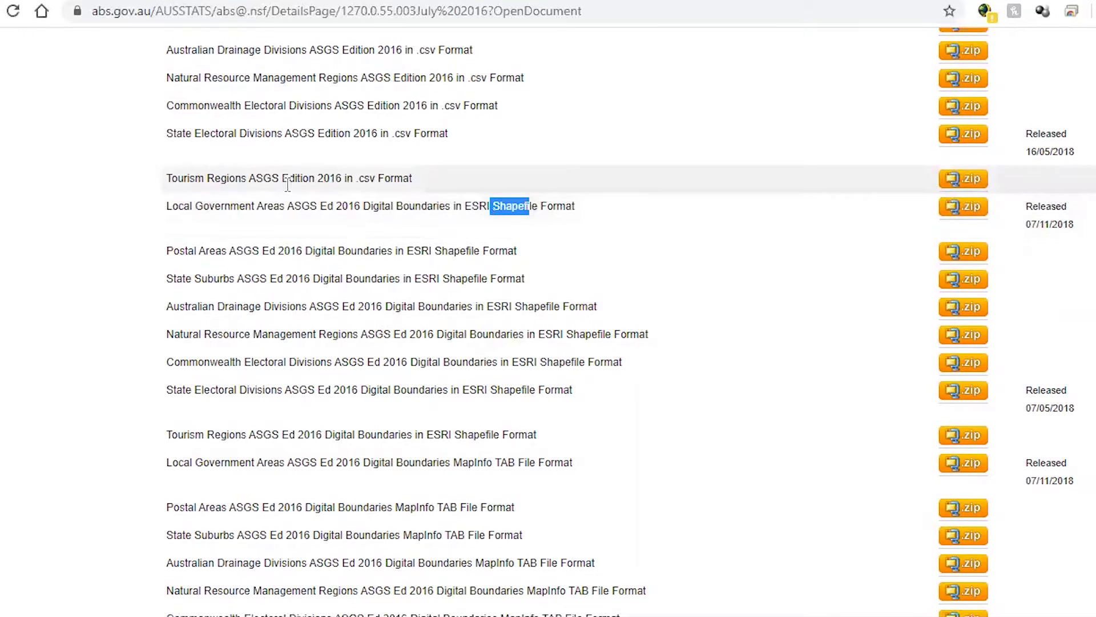
left_click(975, 205)
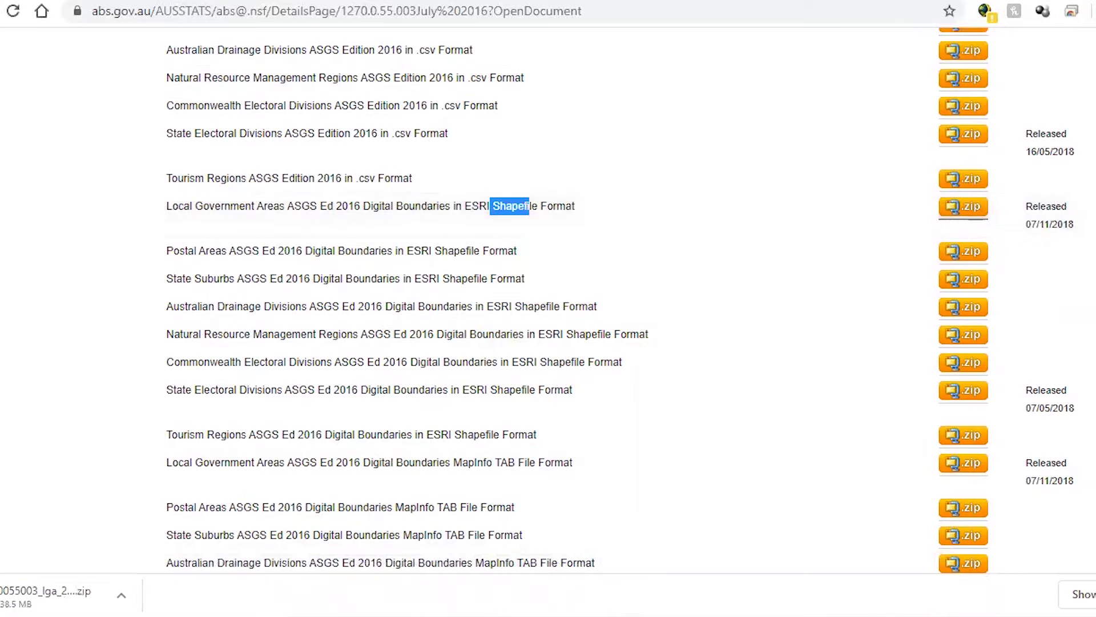
mouse_move(392, 614)
left_click(364, 592)
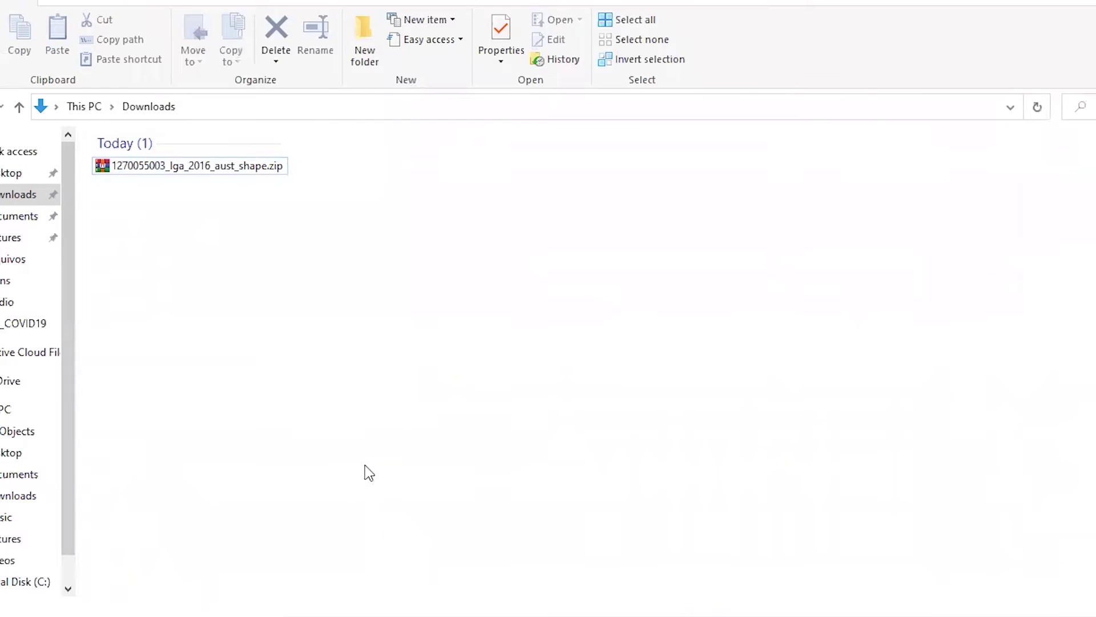
left_click(379, 610)
left_click(480, 576)
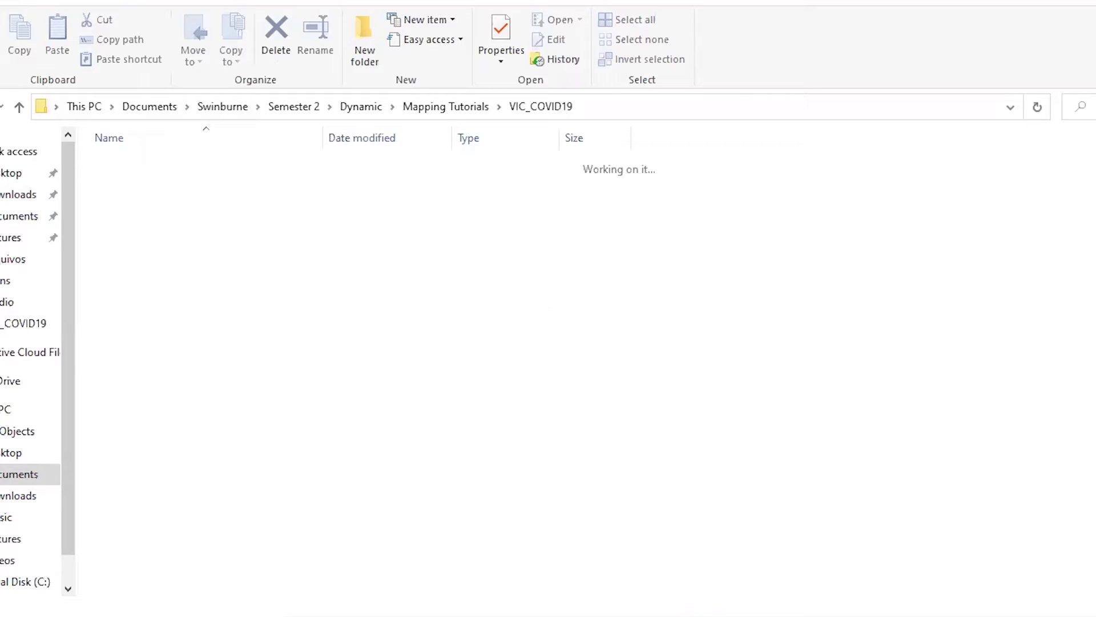
mouse_move(355, 591)
mouse_move(328, 570)
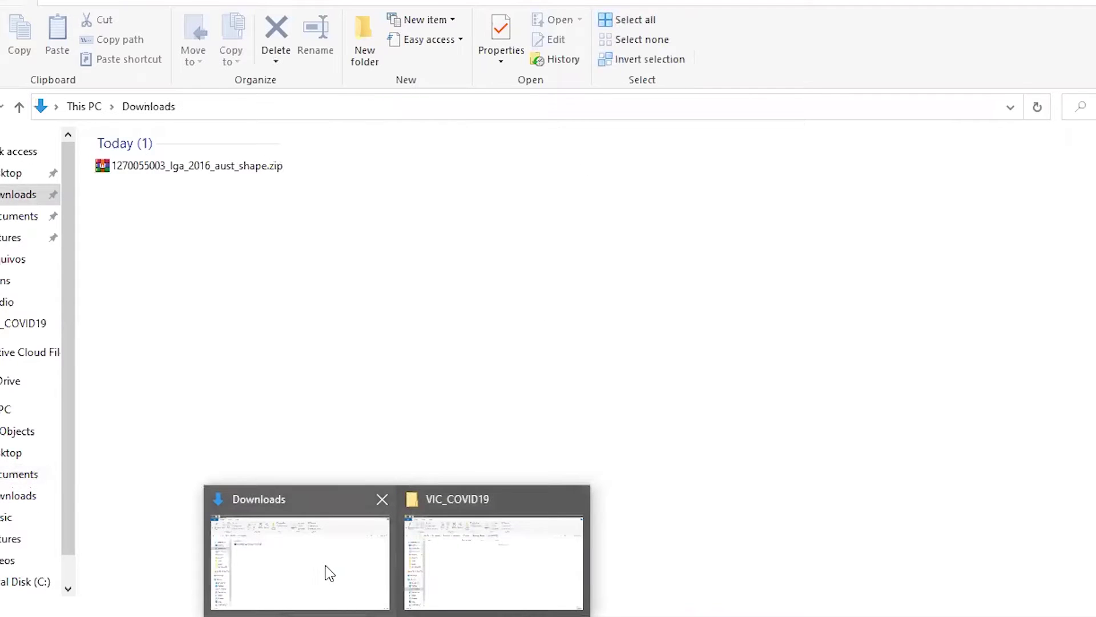
left_click(288, 533)
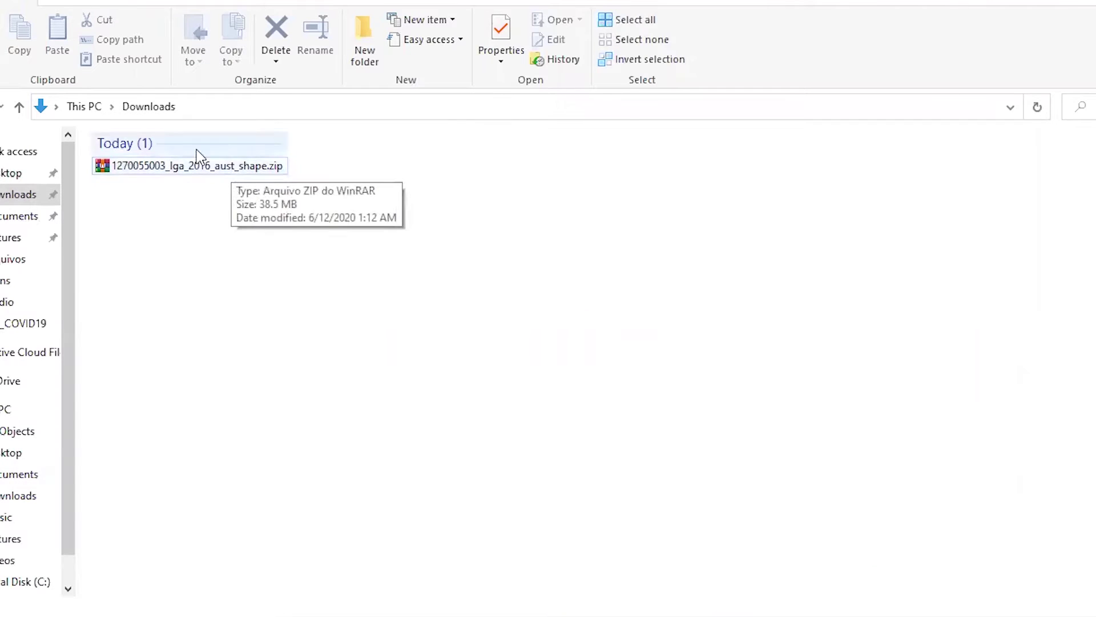
left_click(183, 171)
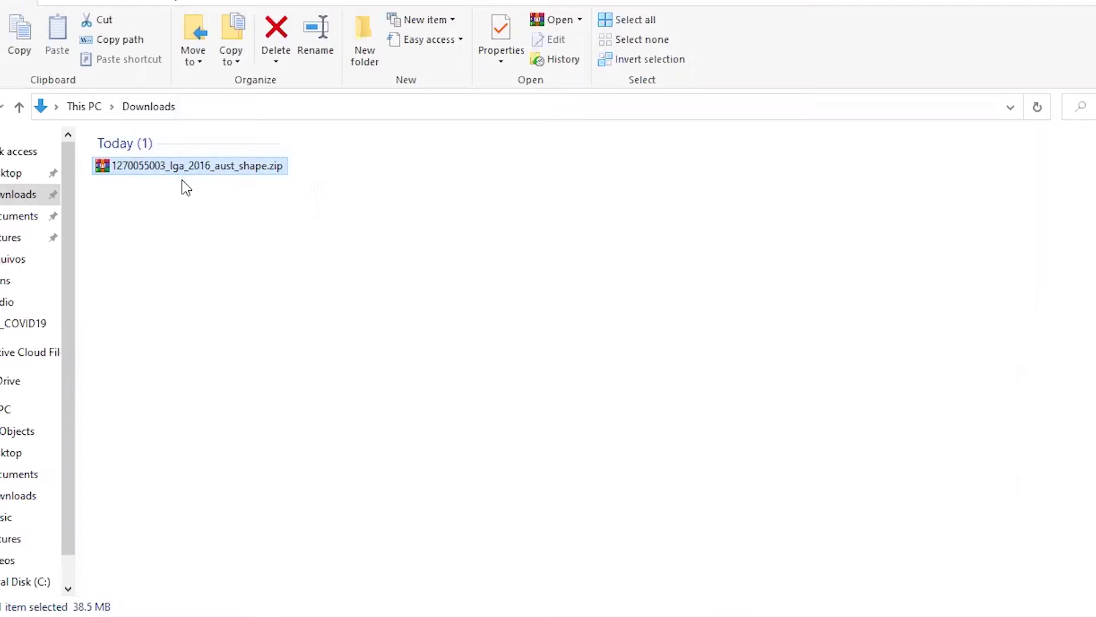
key("ctrl+c")
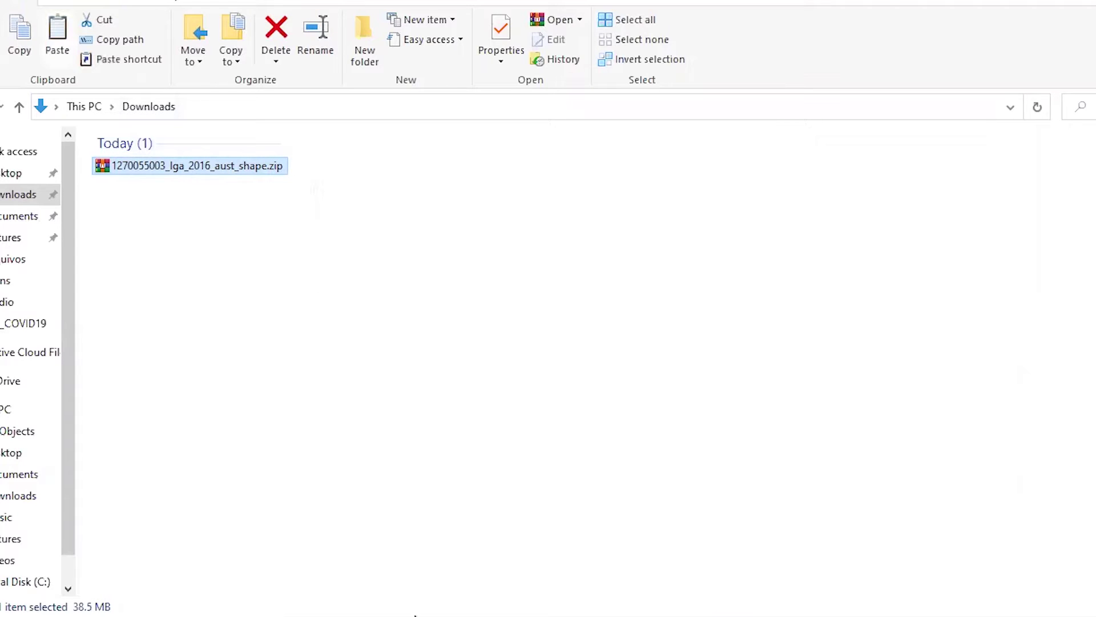
Paste the copied archive into the VIC_COVID19 folder under Mapping Tutorials and extract its contents there
left_click(472, 553)
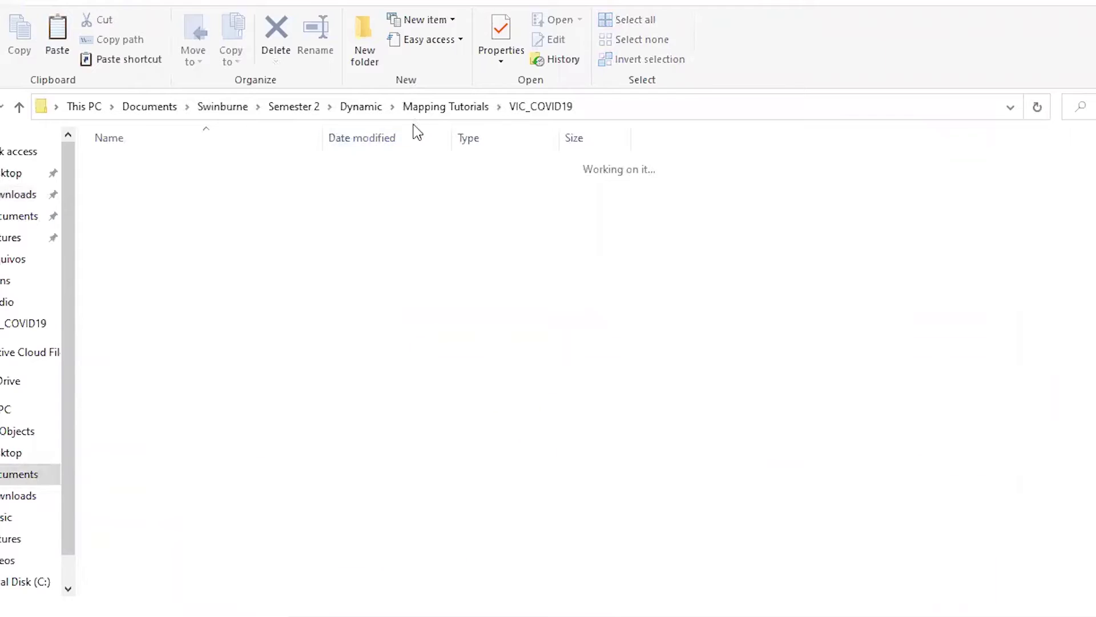
key("alt+Up")
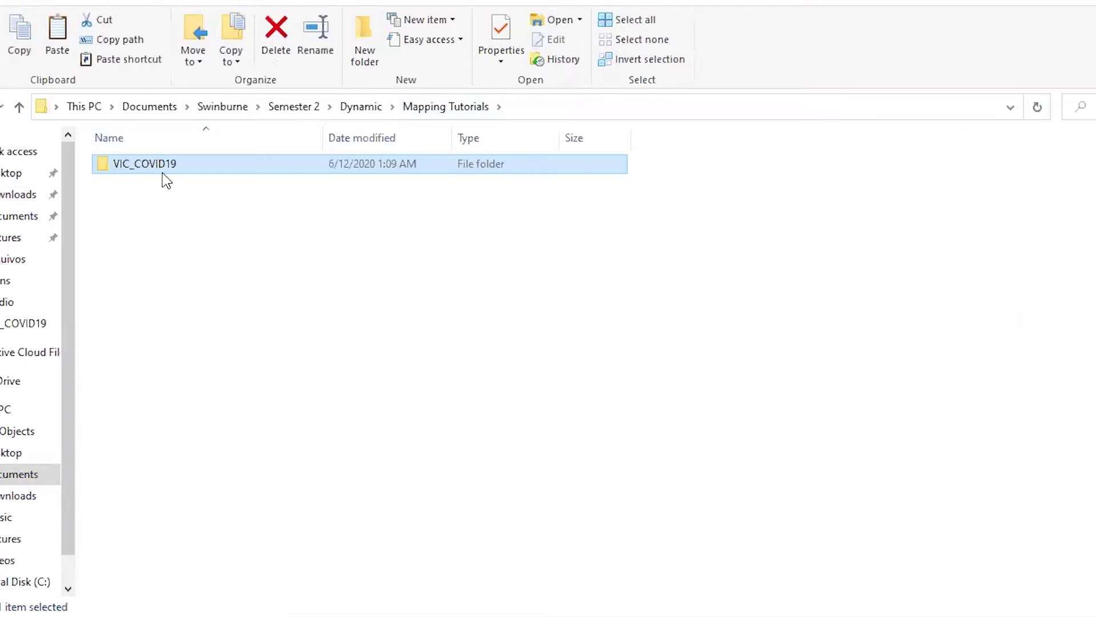
double_click(137, 166)
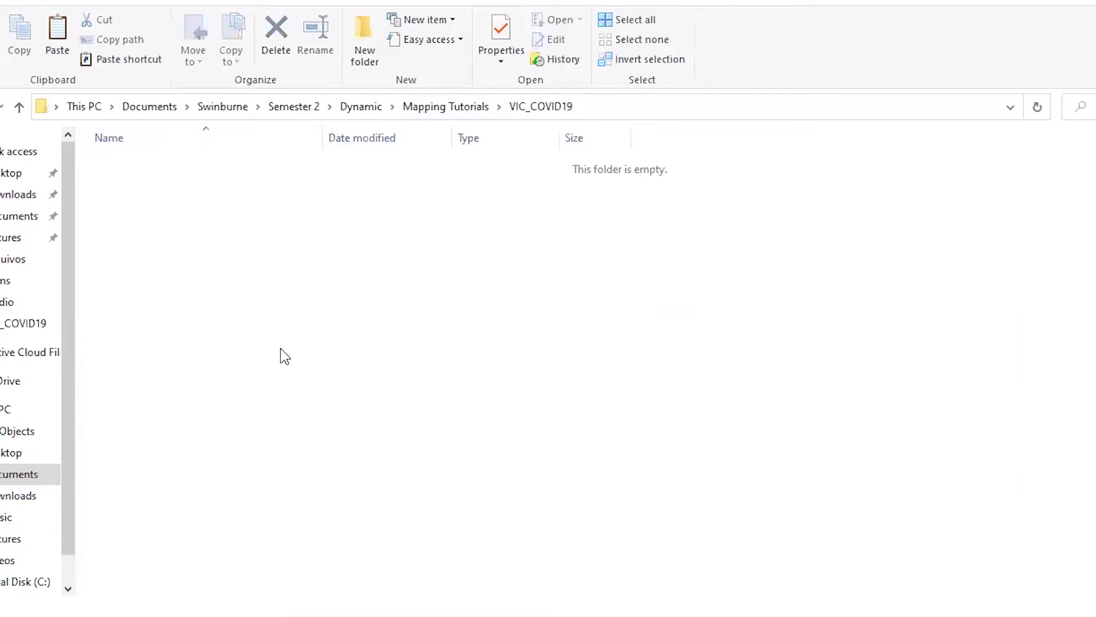
key("ctrl+v")
right_click(263, 164)
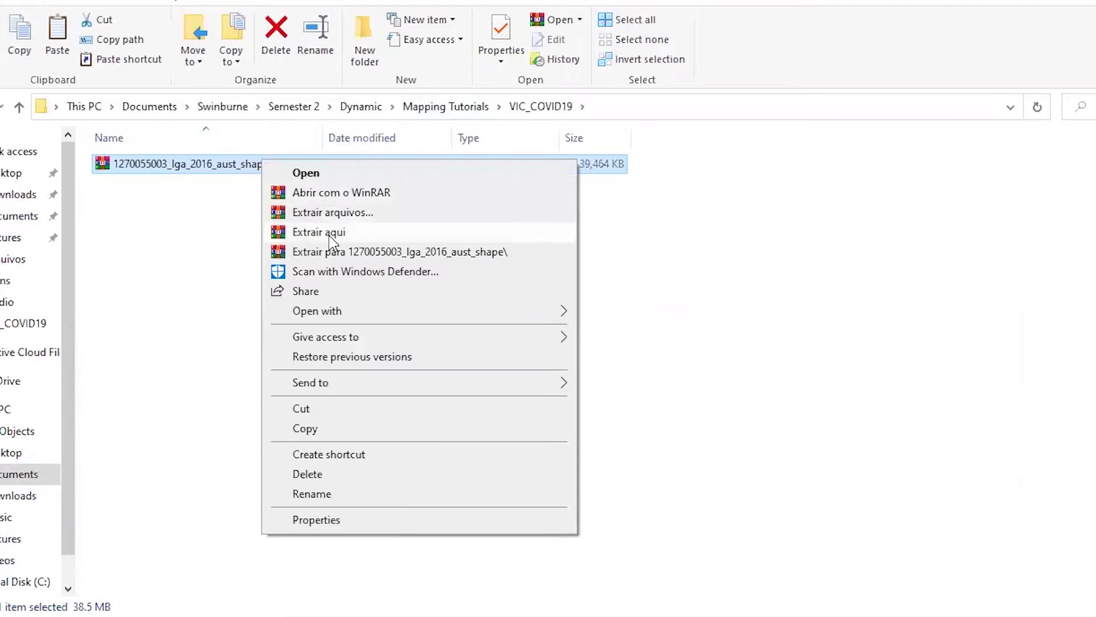
left_click(330, 233)
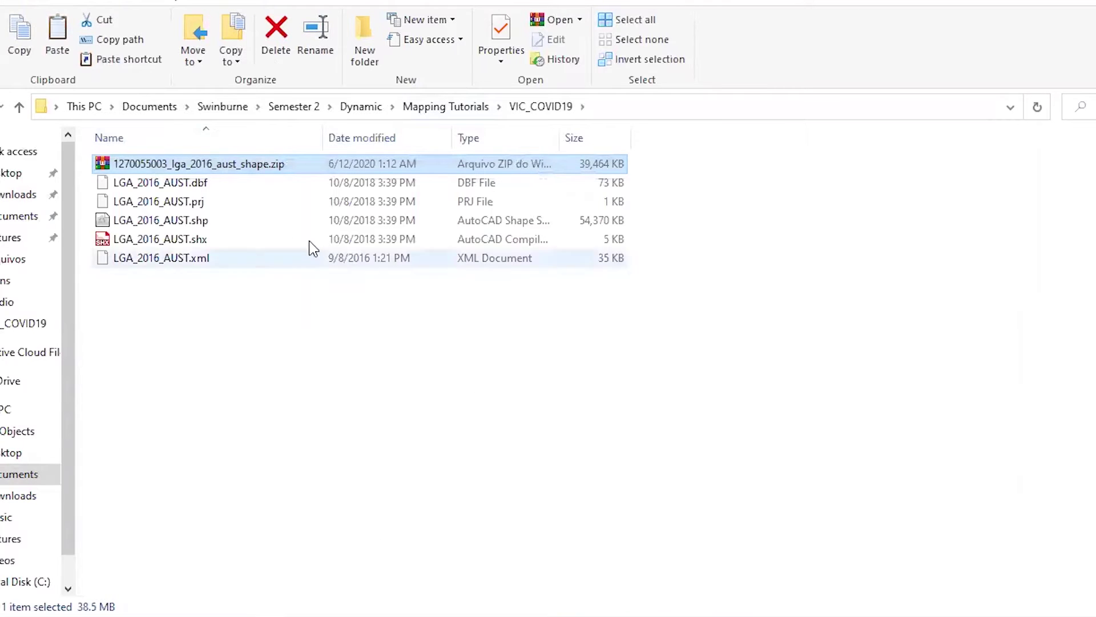
left_click(147, 182)
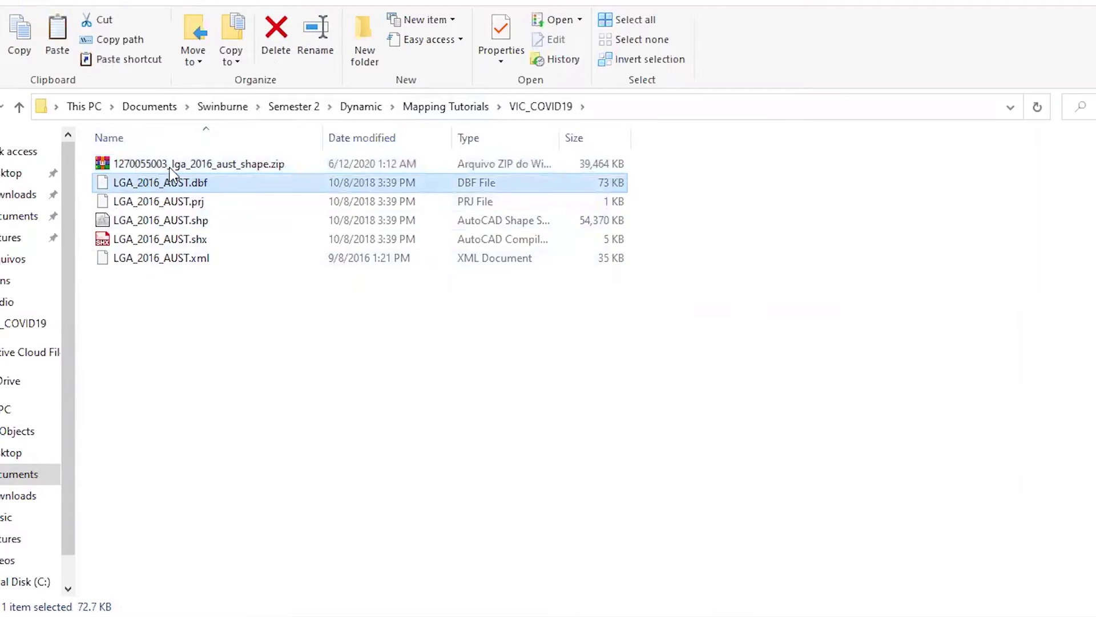
left_click(170, 168)
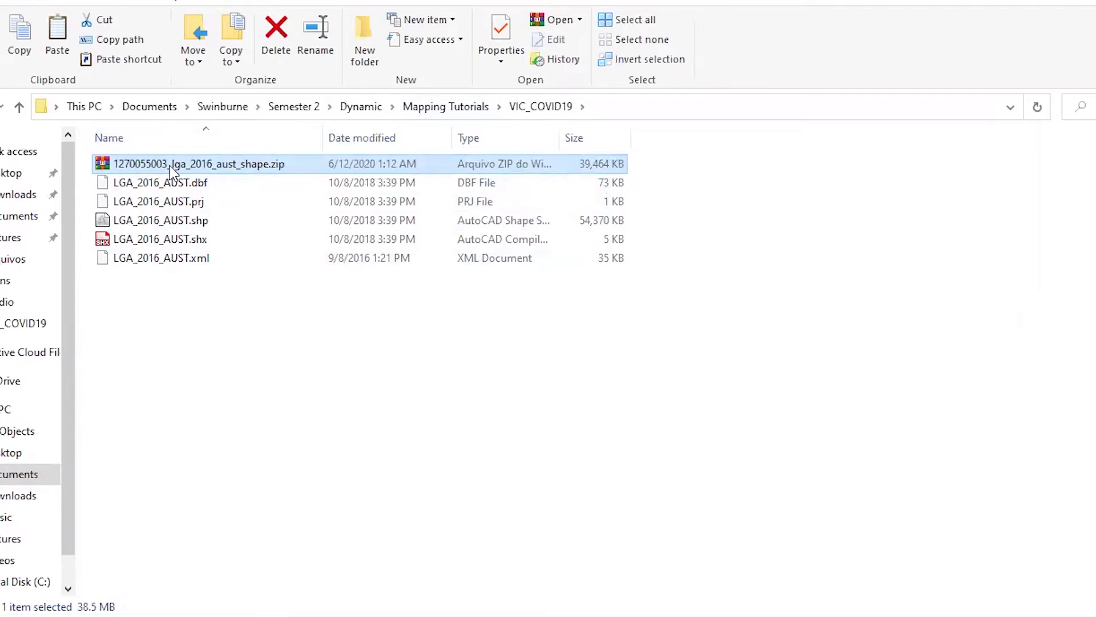
key("shift+Delete")
key("Return")
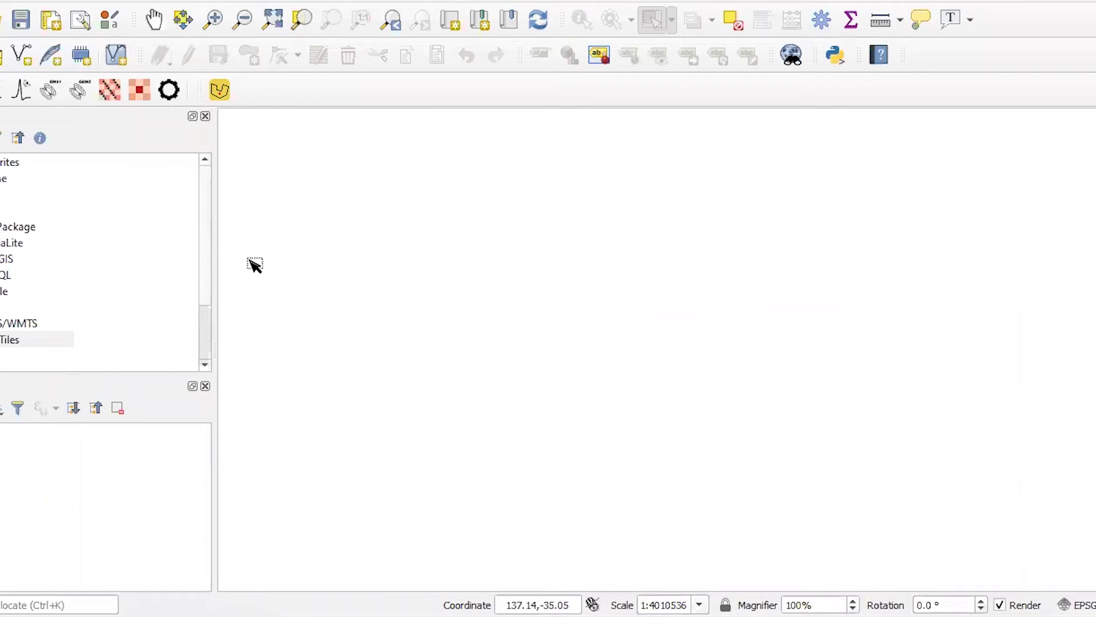
key("alt+f")
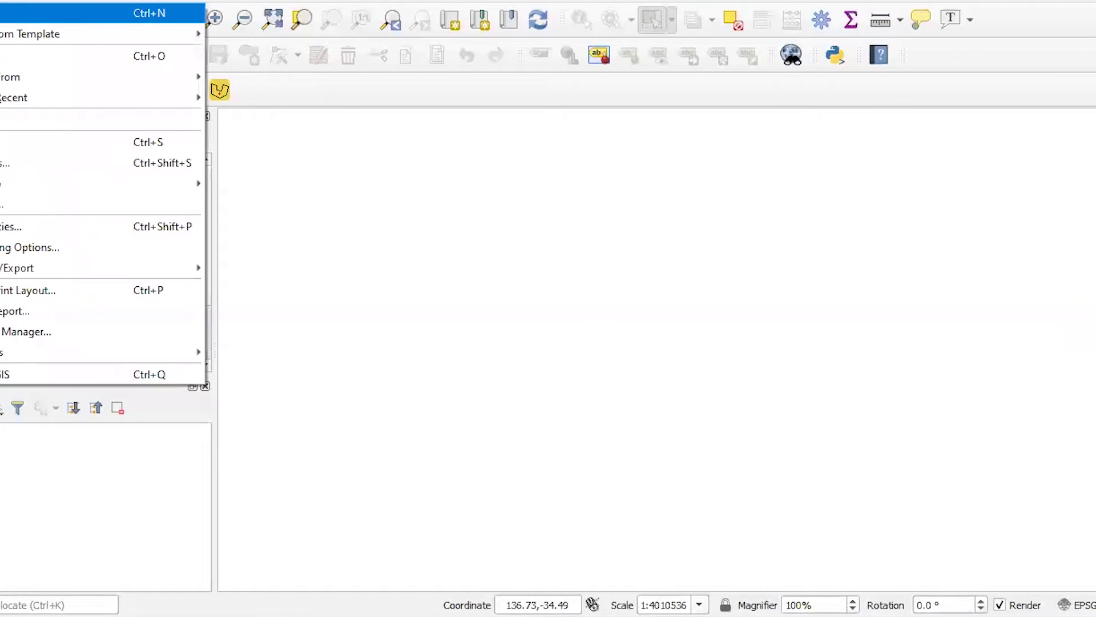
left_click(2, 18)
left_click(473, 318)
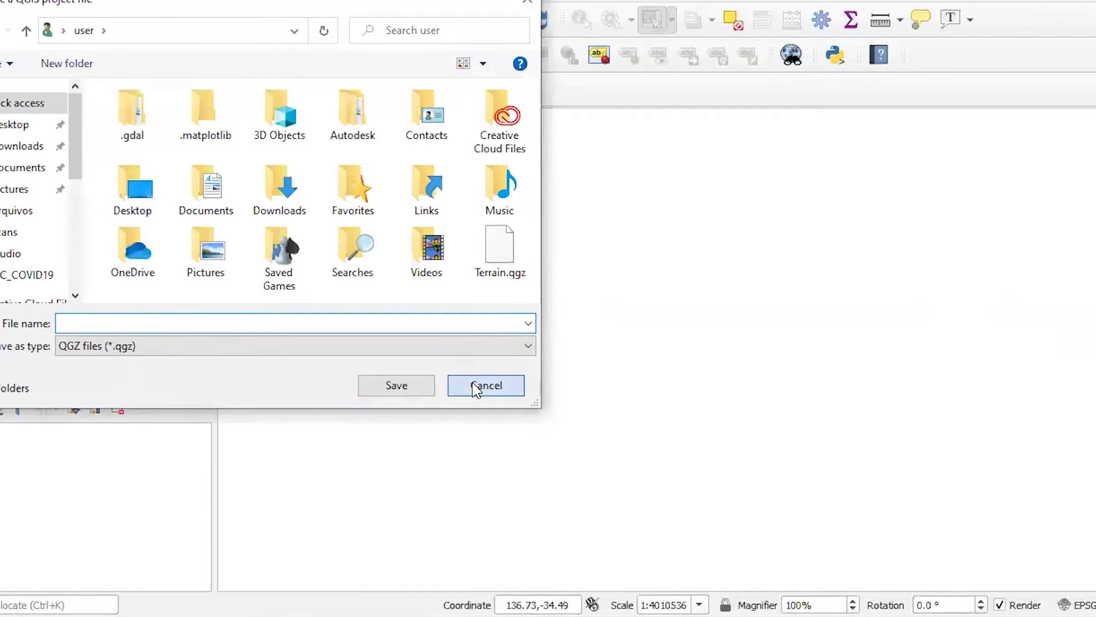
left_click(476, 389)
Save the QGIS project as VIC_COVID_19 in the VIC_COVID19 folder, using the QGZ file type
left_click(1, 1)
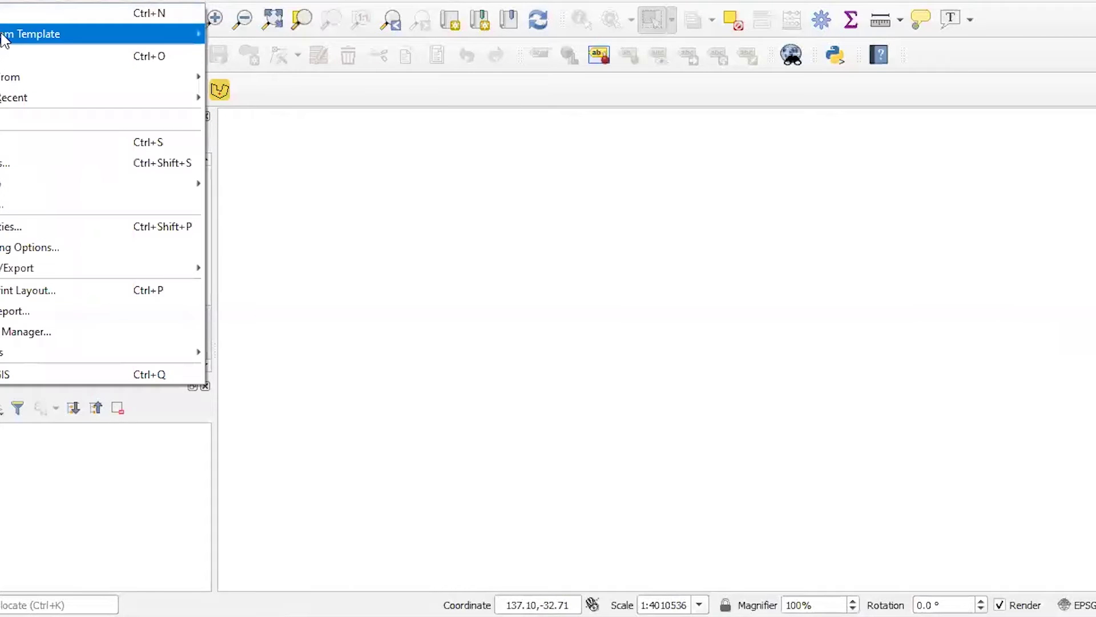
left_click(7, 143)
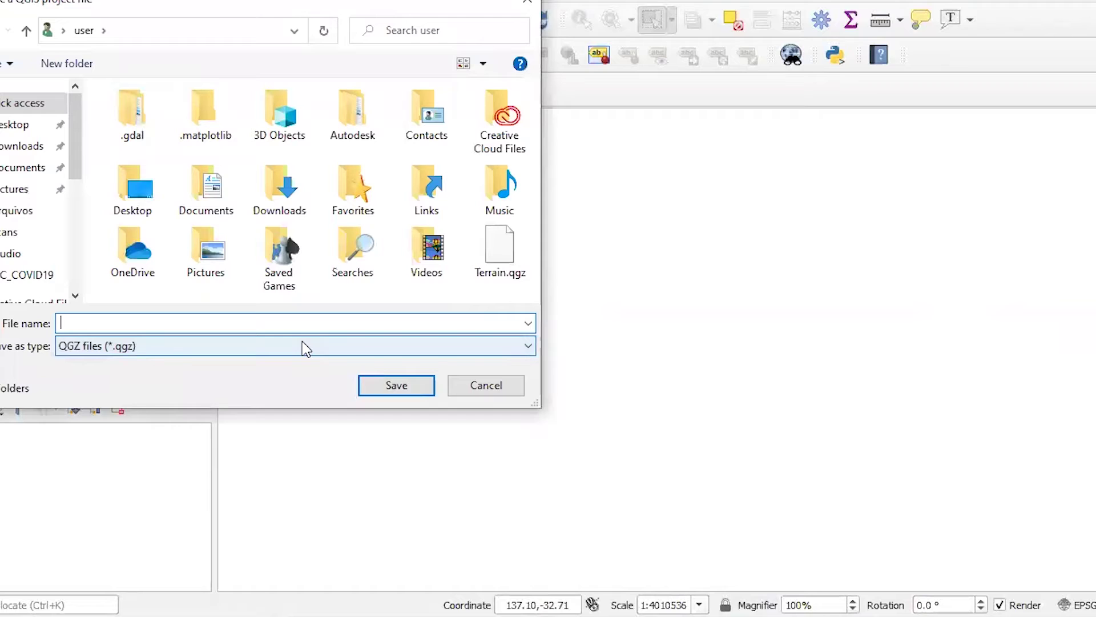
scroll(17, 260, "down", 1)
left_click(20, 244)
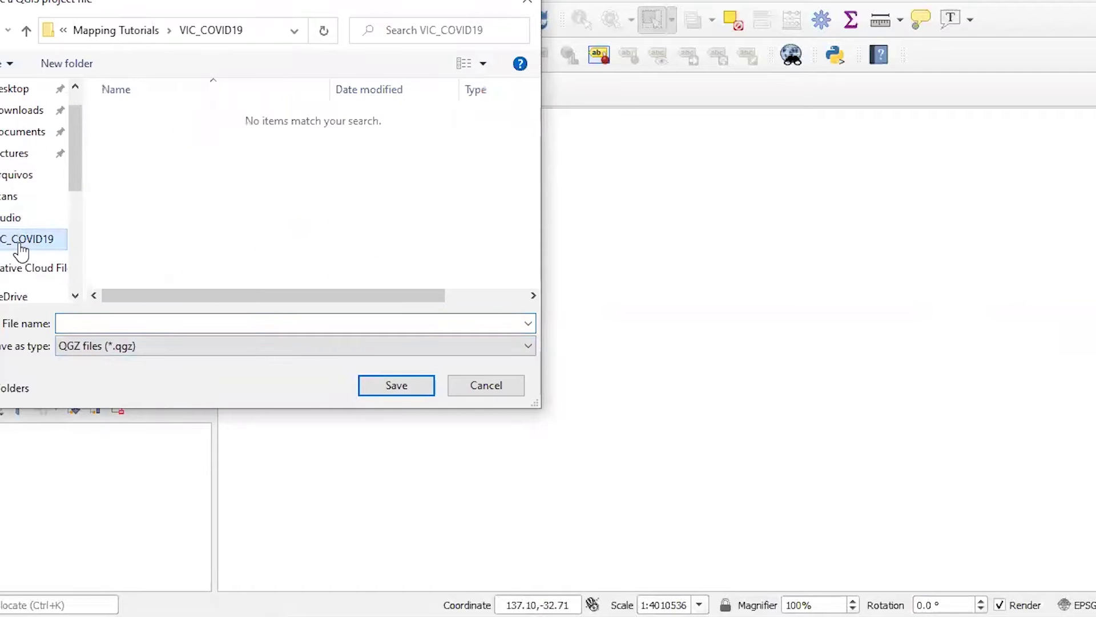
left_click(157, 326)
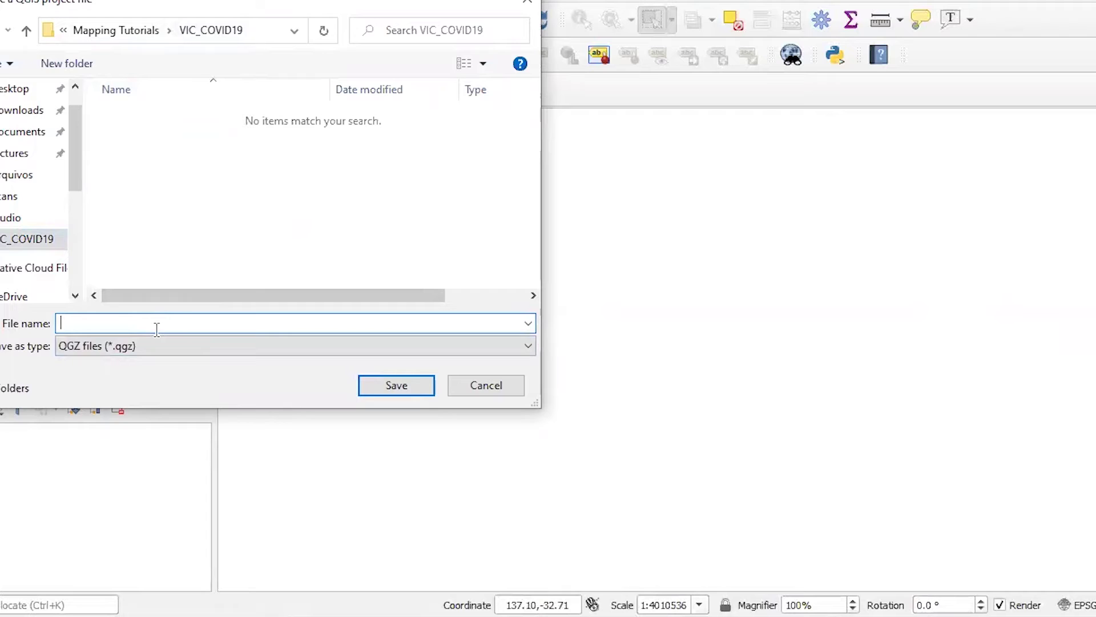
type("Vi")
type("C_COVID_19")
key("Return")
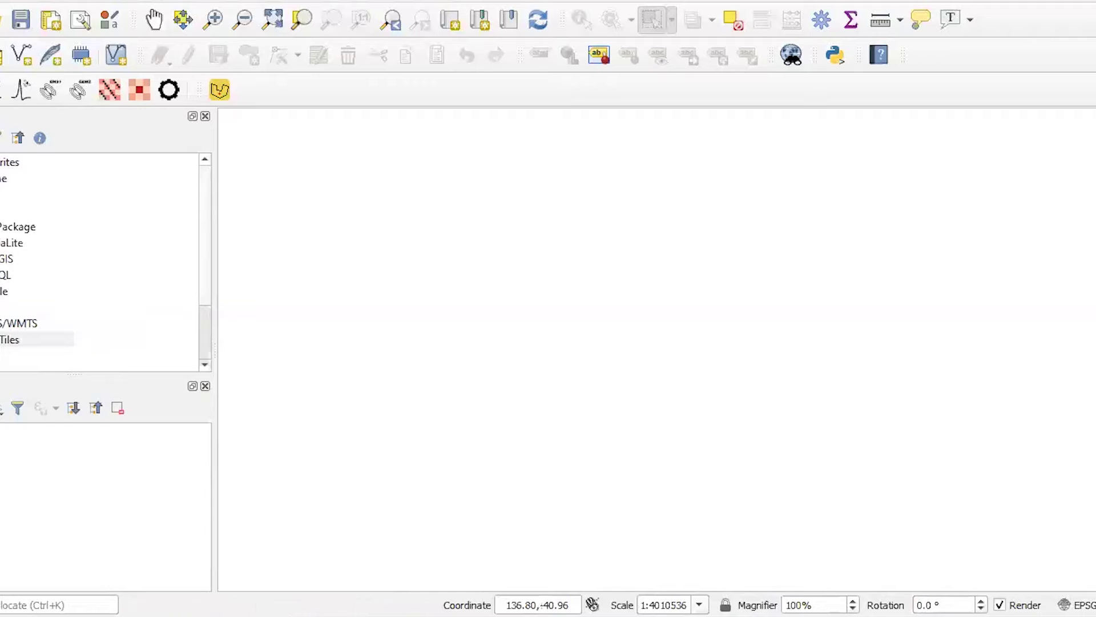
Add LGA_2016_AUST.shp from the VIC_COVID19 folder in File Explorer to the QGIS project as a map layer
left_click(400, 497)
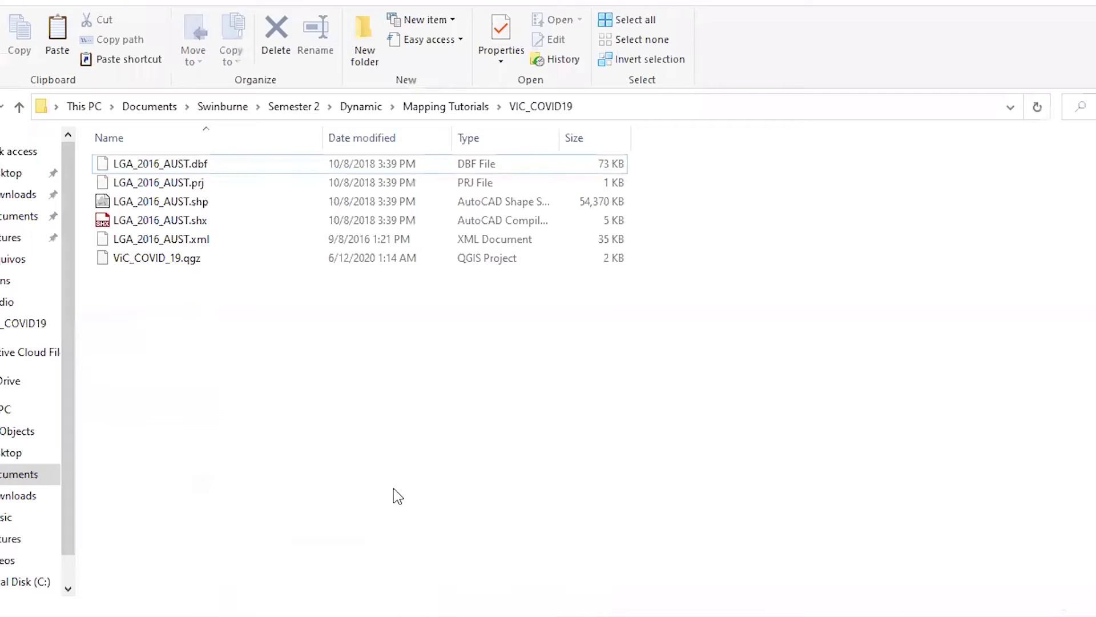
left_click(217, 615)
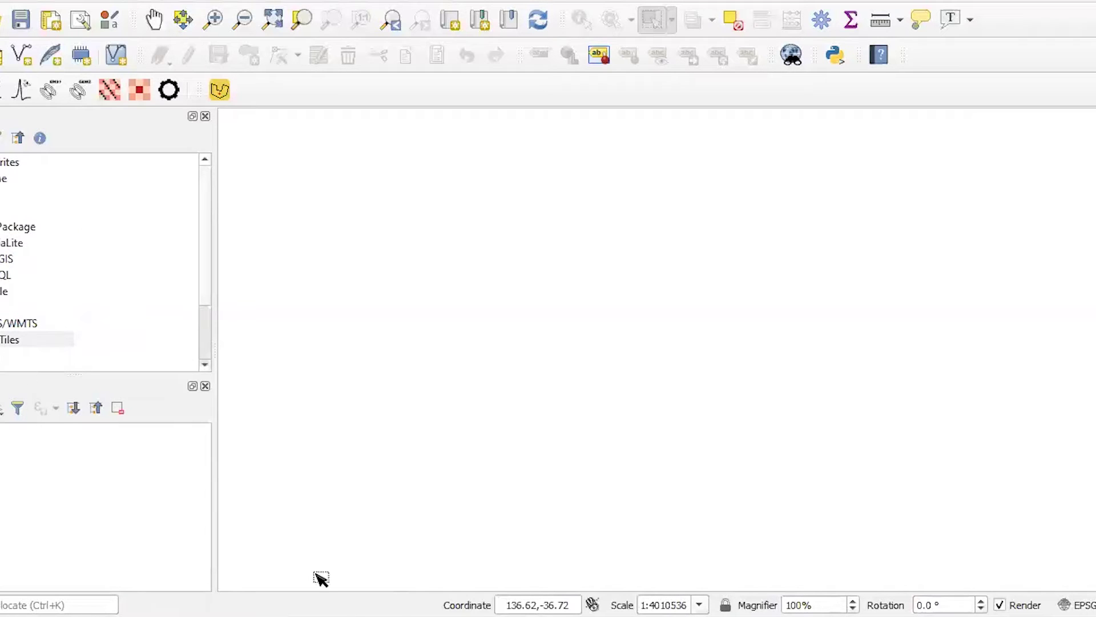
left_click(511, 581)
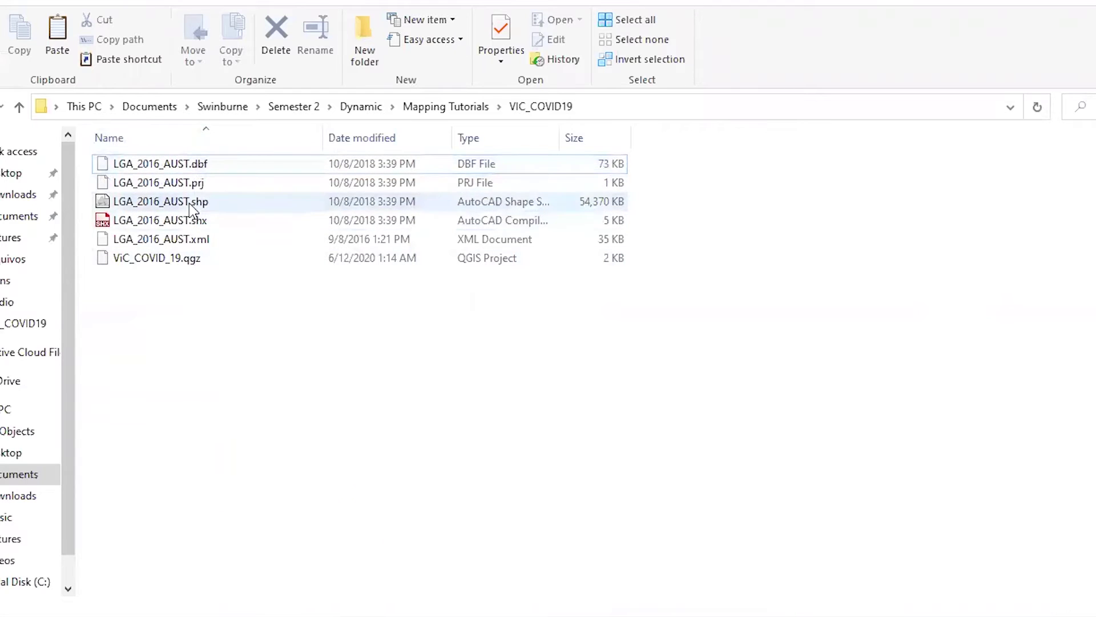
mouse_move(191, 210)
left_mouse_down()
mouse_move(474, 411)
mouse_move(540, 613)
mouse_move(190, 210)
left_mouse_up()
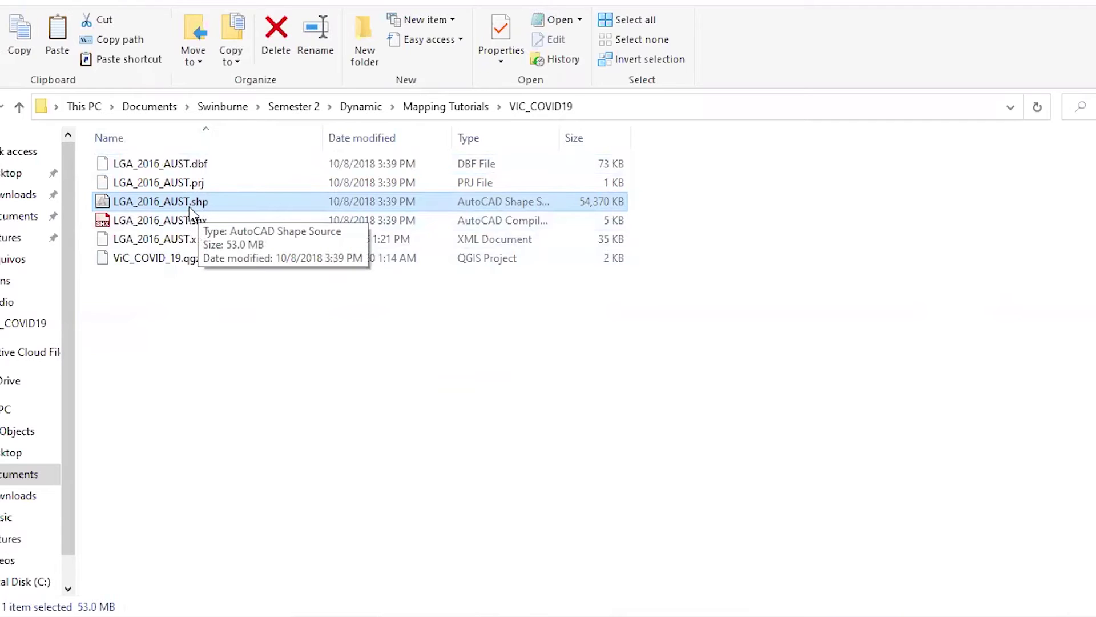
left_click_drag(463, 605, 83, 522)
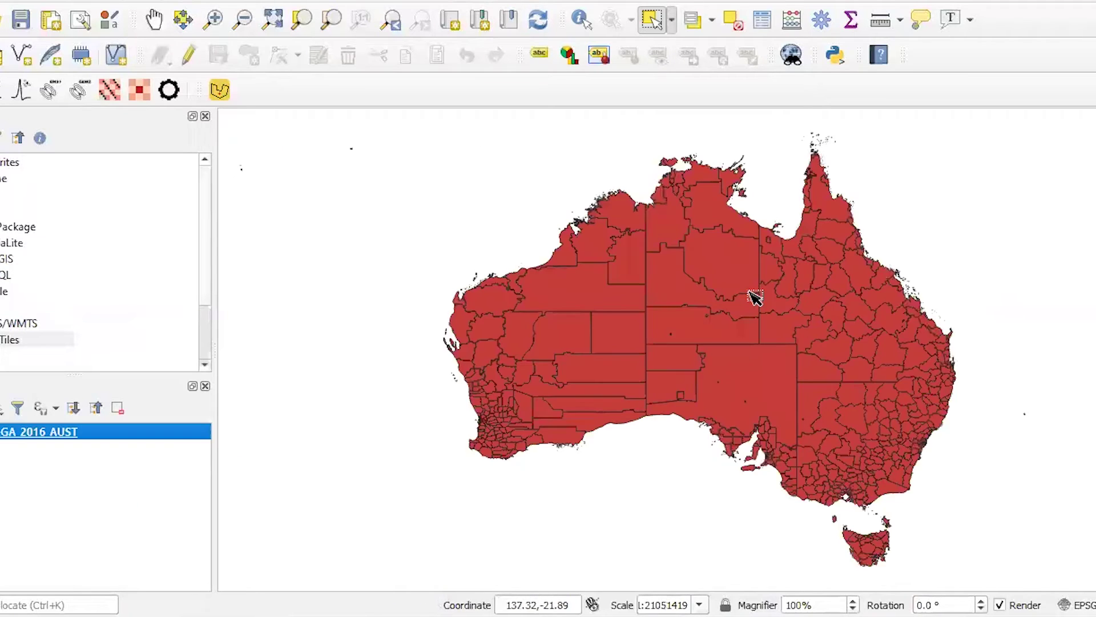
Review the Coronavirus update for Victoria page of 11 June 2020 and examine Victoria's LGA boundaries on the QGIS map
scroll(799, 363, "up", 1)
scroll(800, 364, "down", 1)
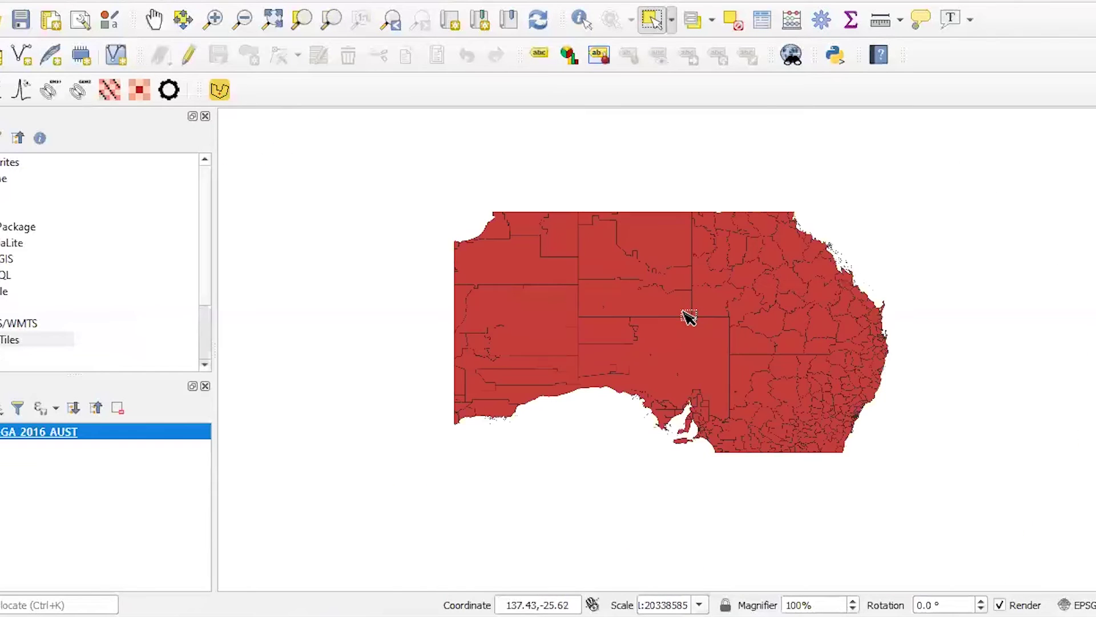
scroll(805, 469, "up", 1)
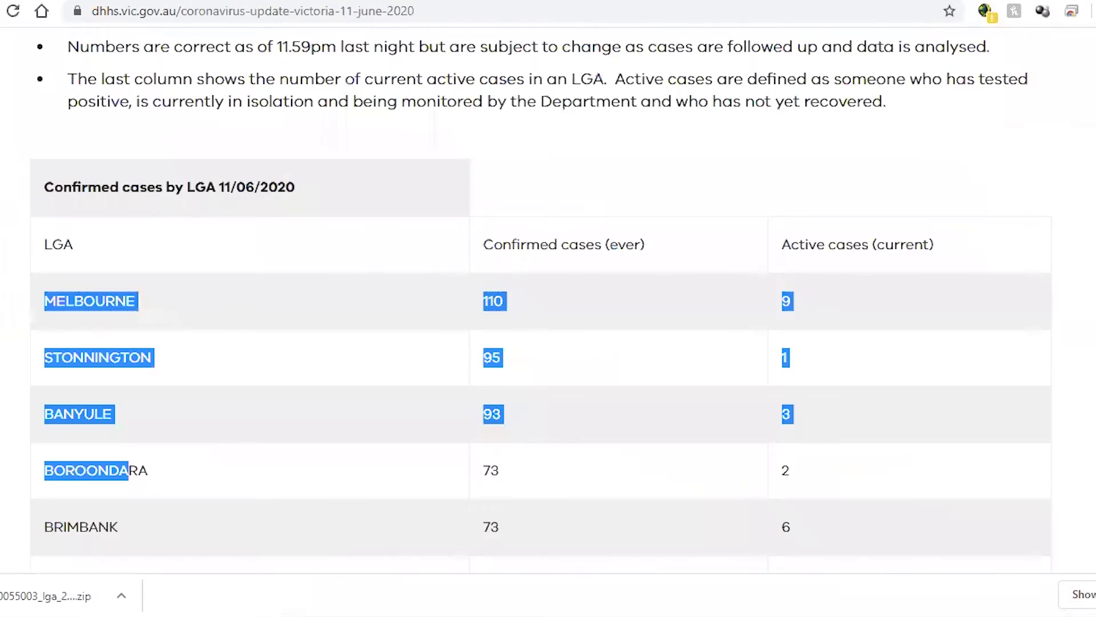
scroll(217, 196, "up", 15)
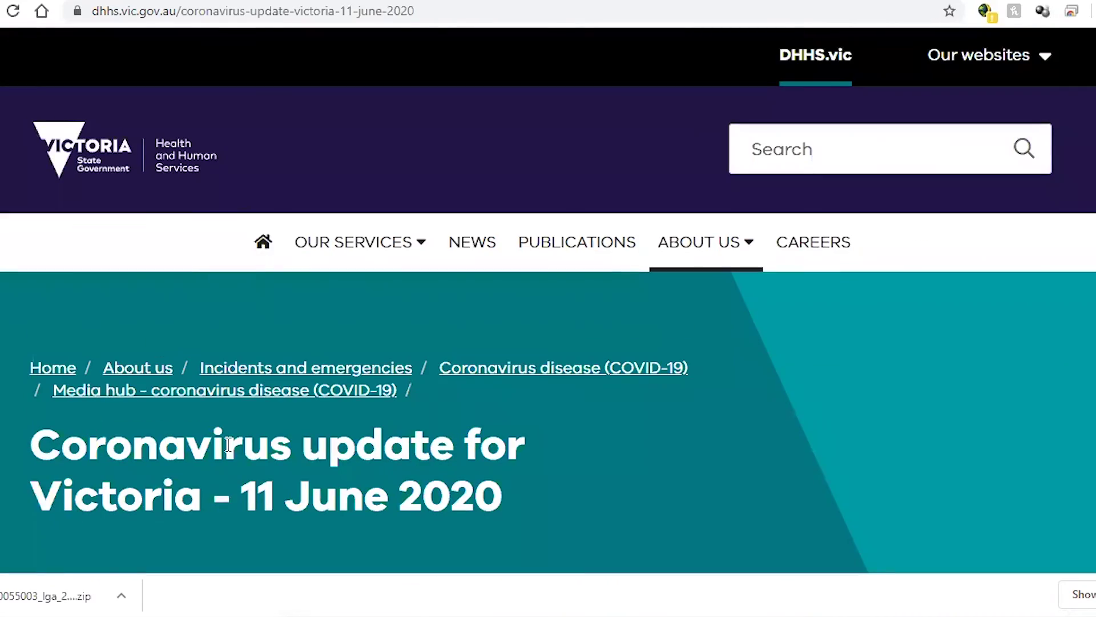
scroll(230, 395, "down", 15)
scroll(230, 395, "up", 8)
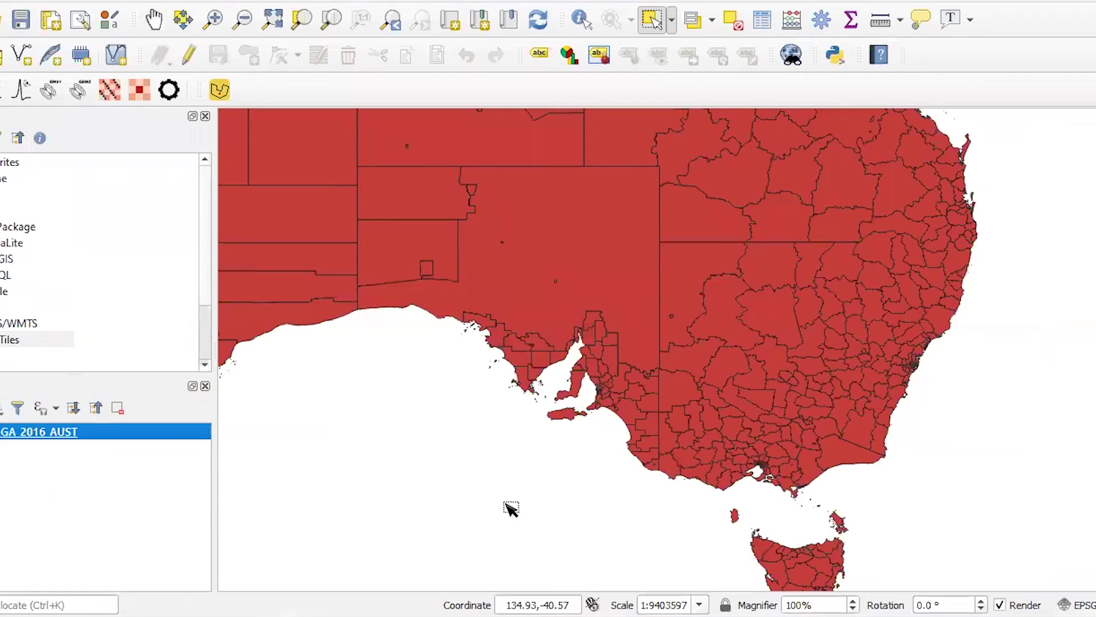
scroll(680, 429, "down", 1)
scroll(784, 463, "up", 2)
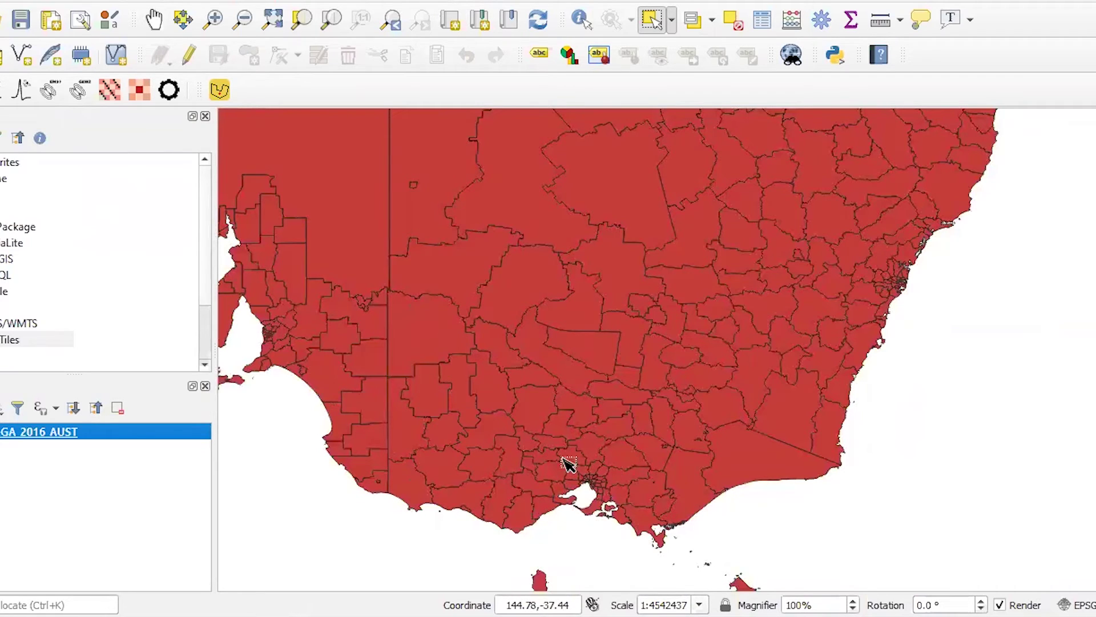
Open the LGA_2016_AUST attribute table, widen the LGA_NAME16 column and look through the state names in STE_NAME16
right_click(20, 436)
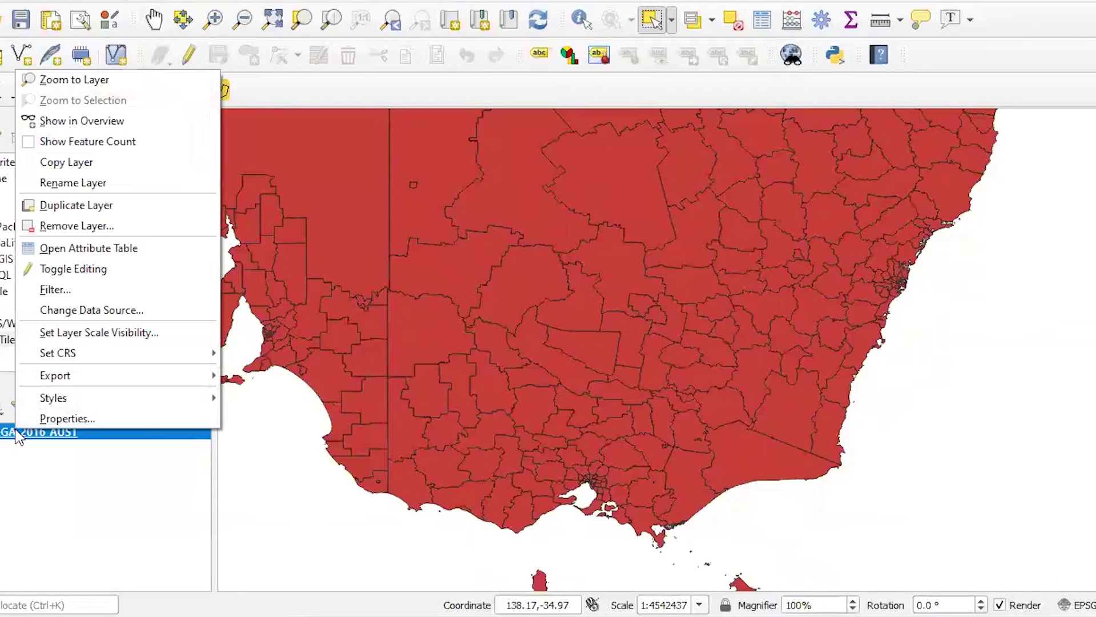
left_click(76, 251)
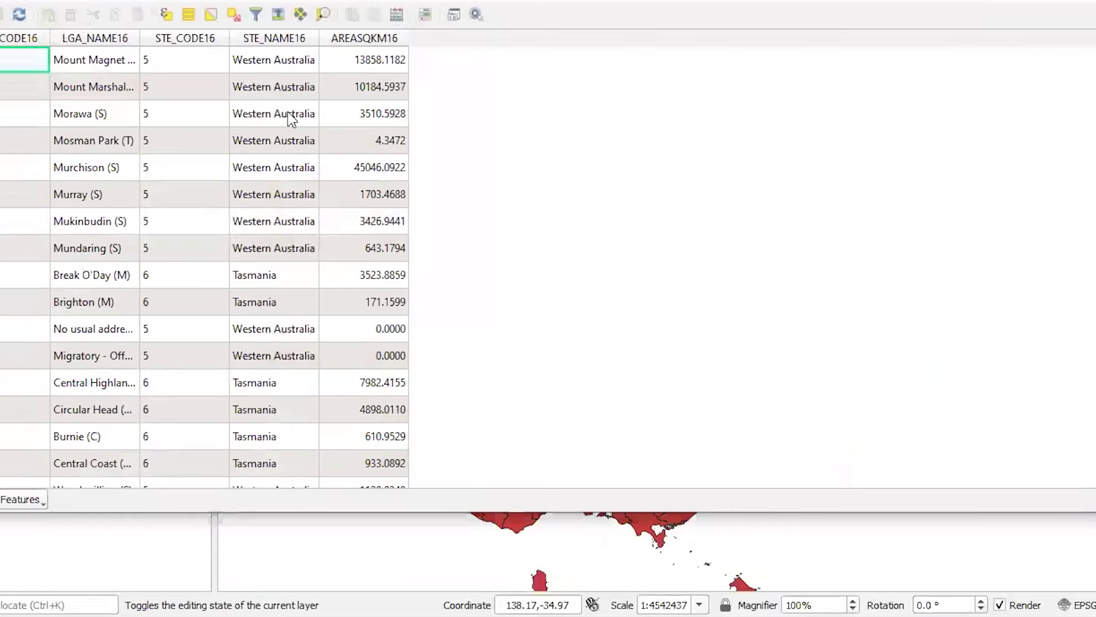
scroll(289, 115, "down", 5)
scroll(291, 117, "up", 5)
left_click_drag(139, 38, 227, 40)
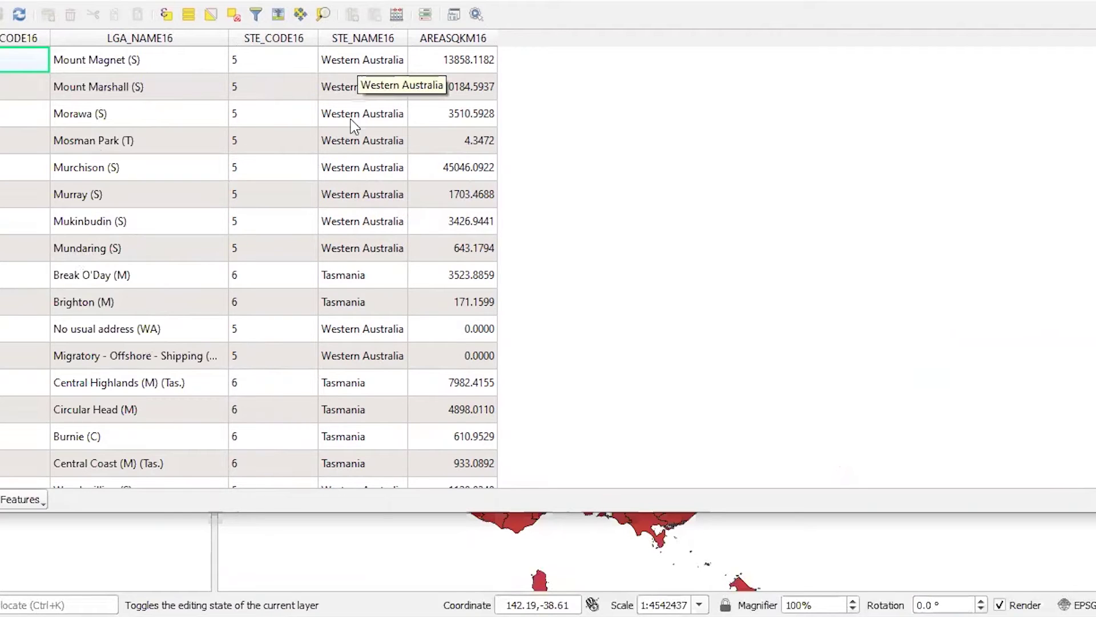
scroll(336, 402, "down", 15)
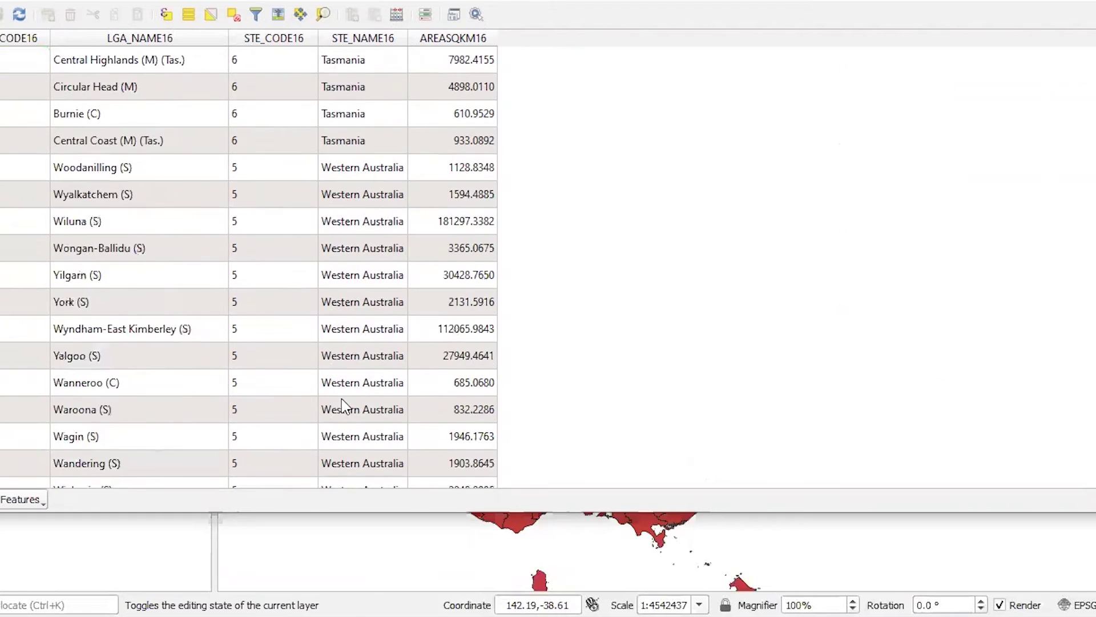
scroll(343, 405, "down", 15)
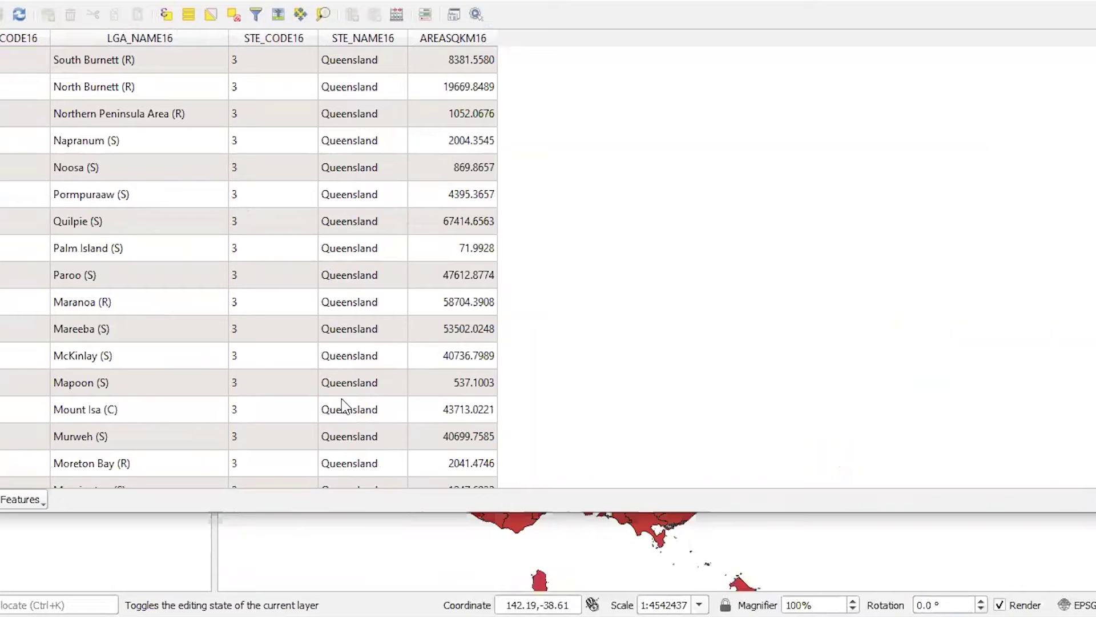
Start a Select by Expression on LGA_2016_AUST with the STE_NAME16 field followed by an equals operator
left_click(164, 14)
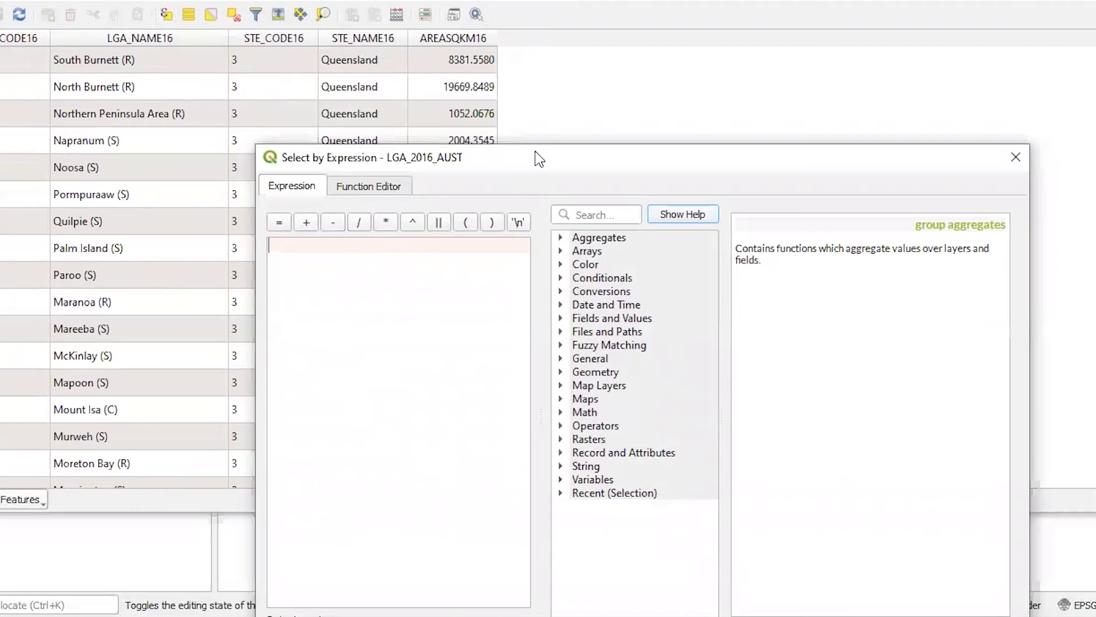
left_click_drag(535, 151, 423, 60)
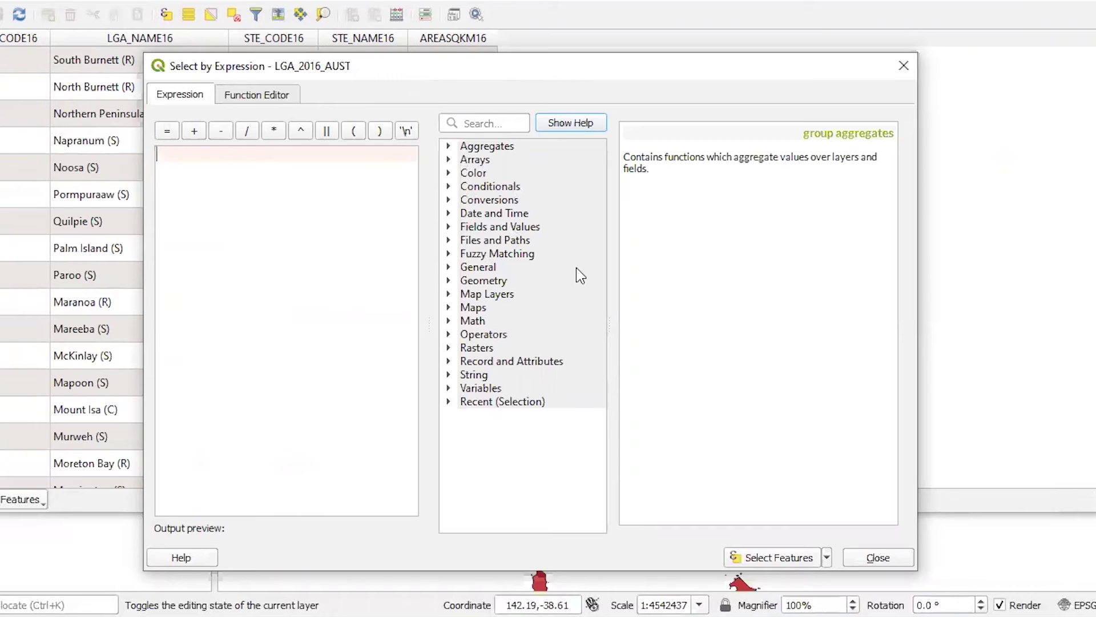
left_click(450, 226)
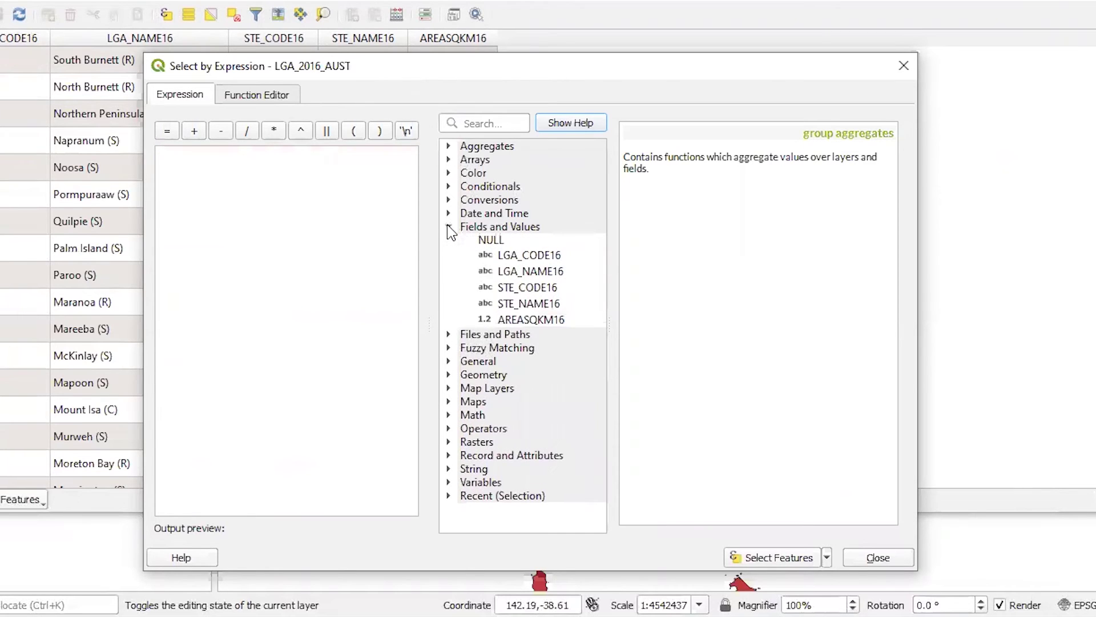
left_click_drag(449, 74, 410, 166)
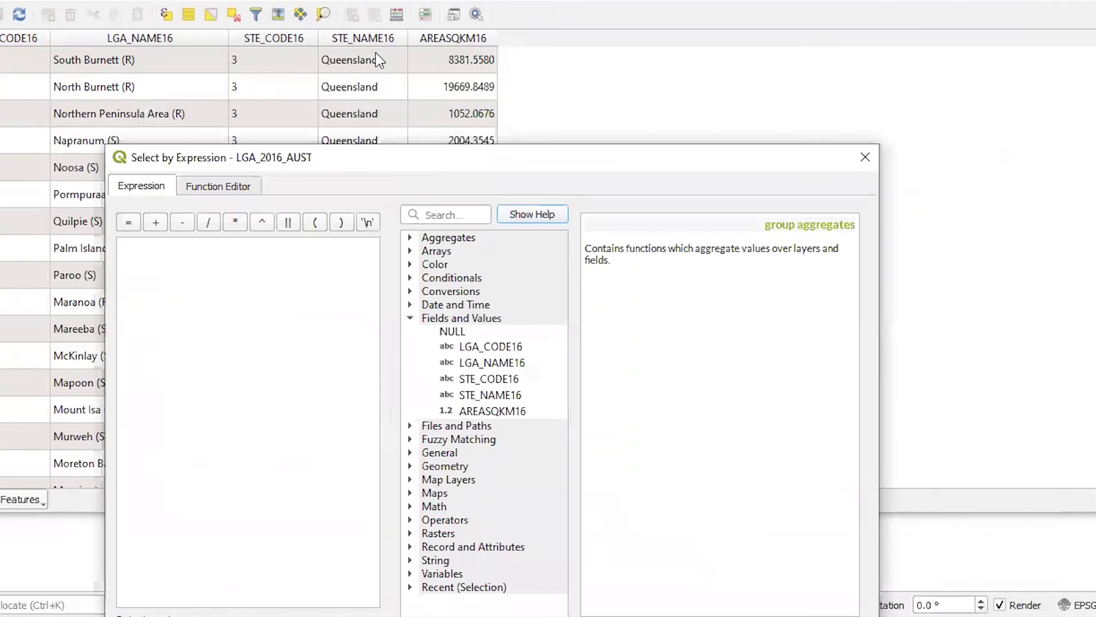
double_click(473, 399)
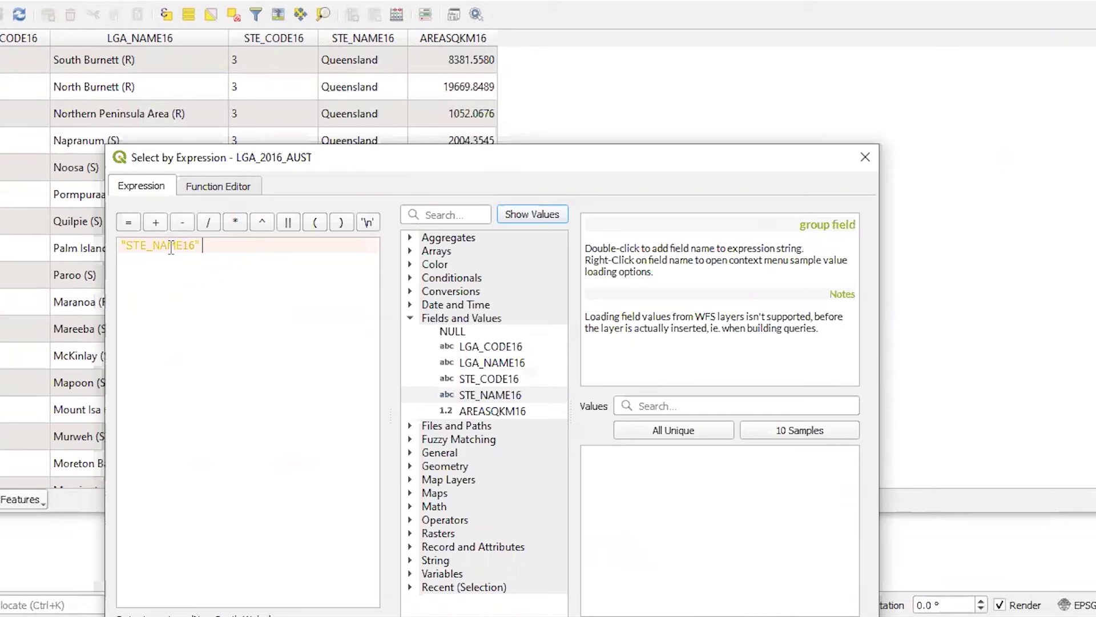
double_click(129, 223)
left_click_drag(588, 150, 562, 39)
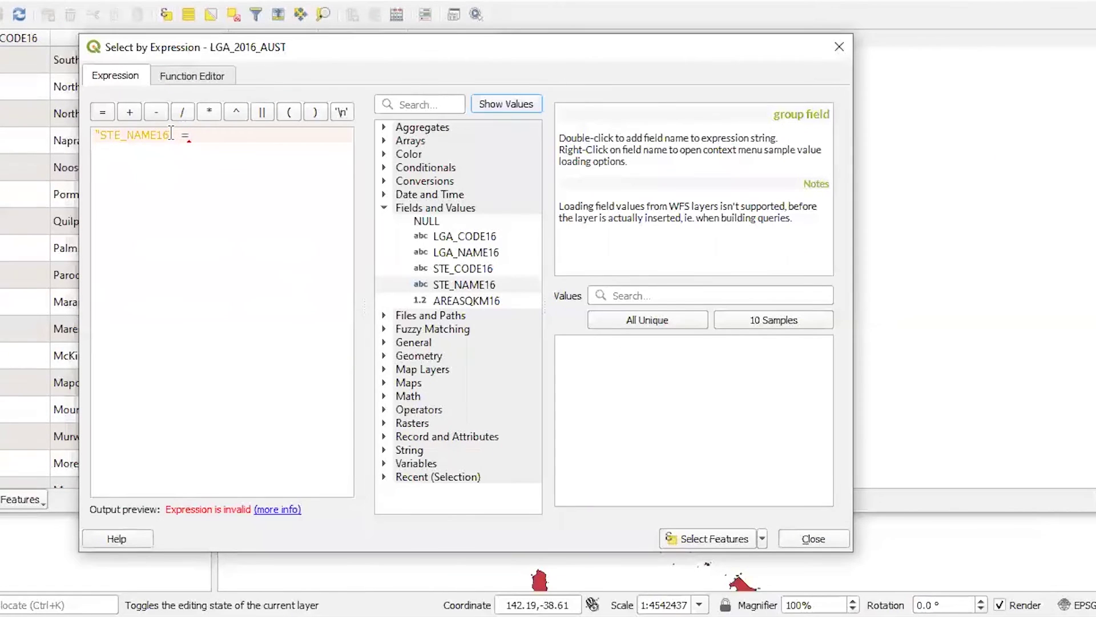
left_click_drag(306, 51, 293, 104)
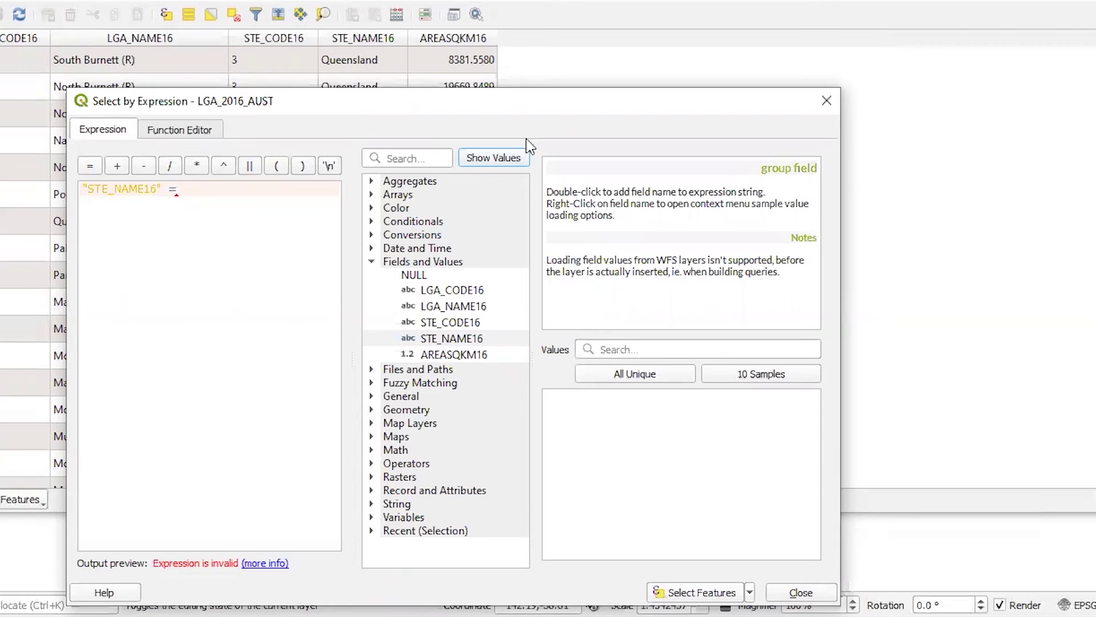
left_click_drag(525, 113, 500, 74)
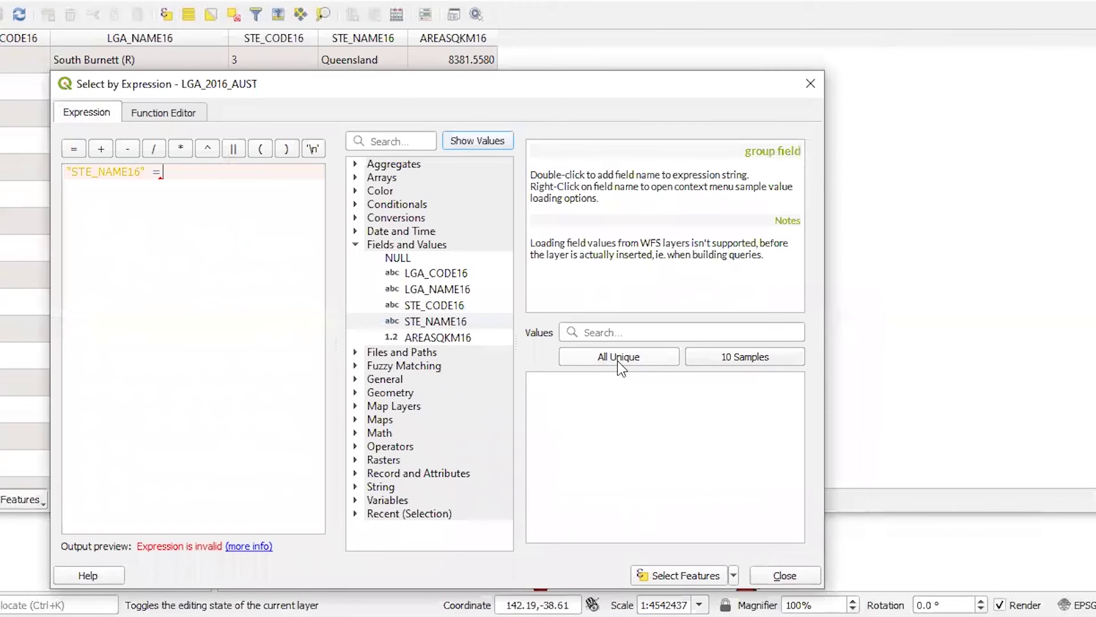
Load all unique STE_NAME16 values, complete the expression with 'Victoria' and select the matching features
left_click(621, 366)
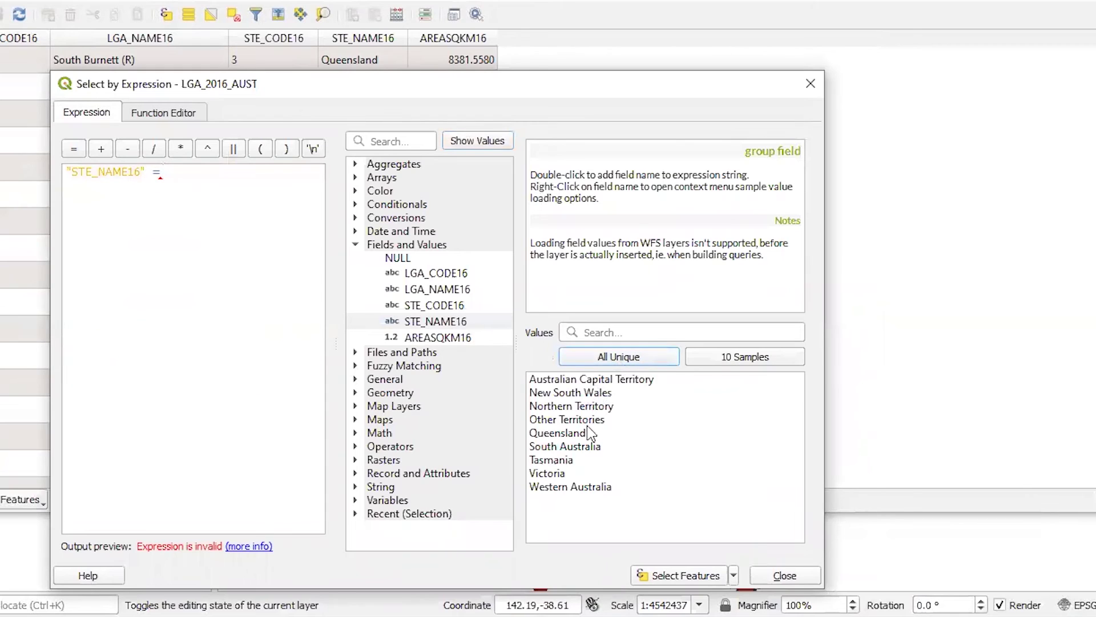
double_click(554, 475)
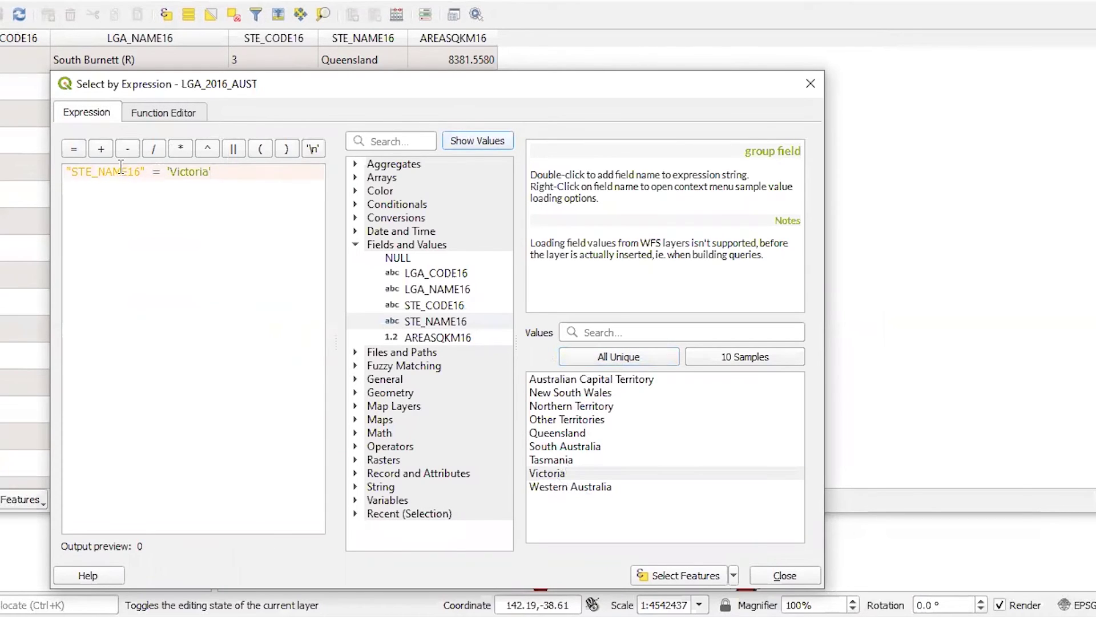
left_click(666, 573)
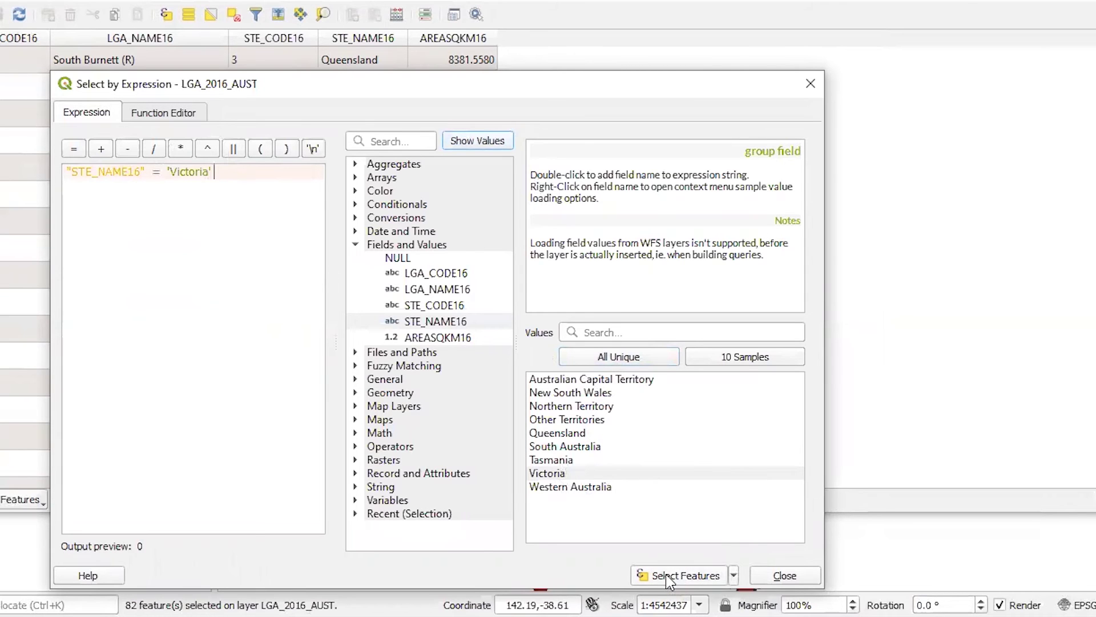
left_click(771, 578)
Check the selected Victoria records in the attribute table and the selected areas on the map
scroll(394, 229, "down", 5)
scroll(388, 226, "down", 15)
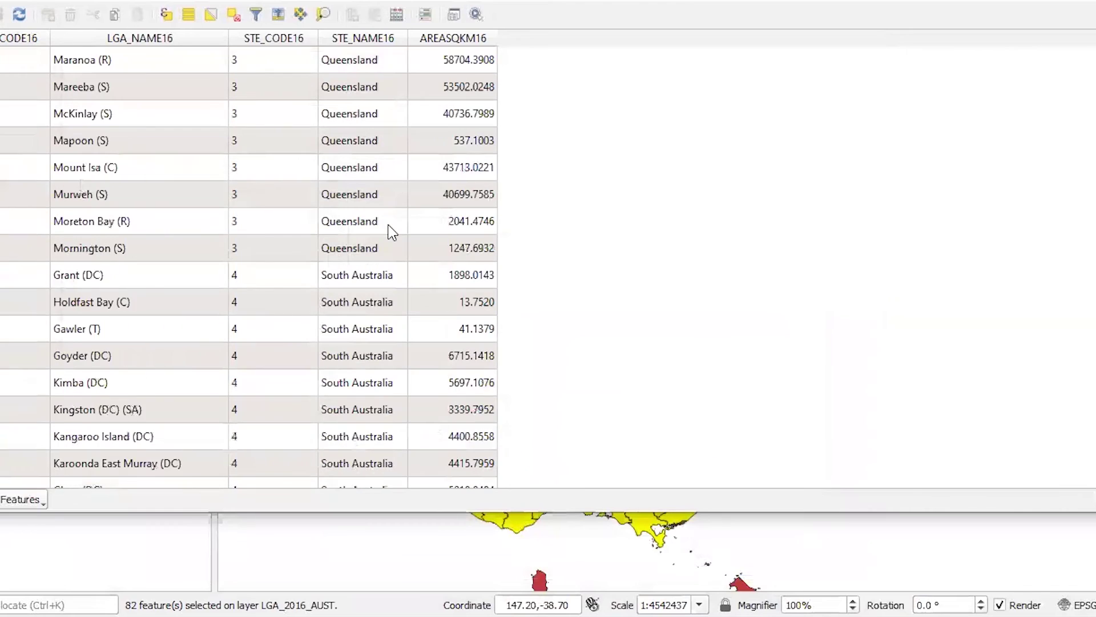
scroll(387, 221, "up", 4)
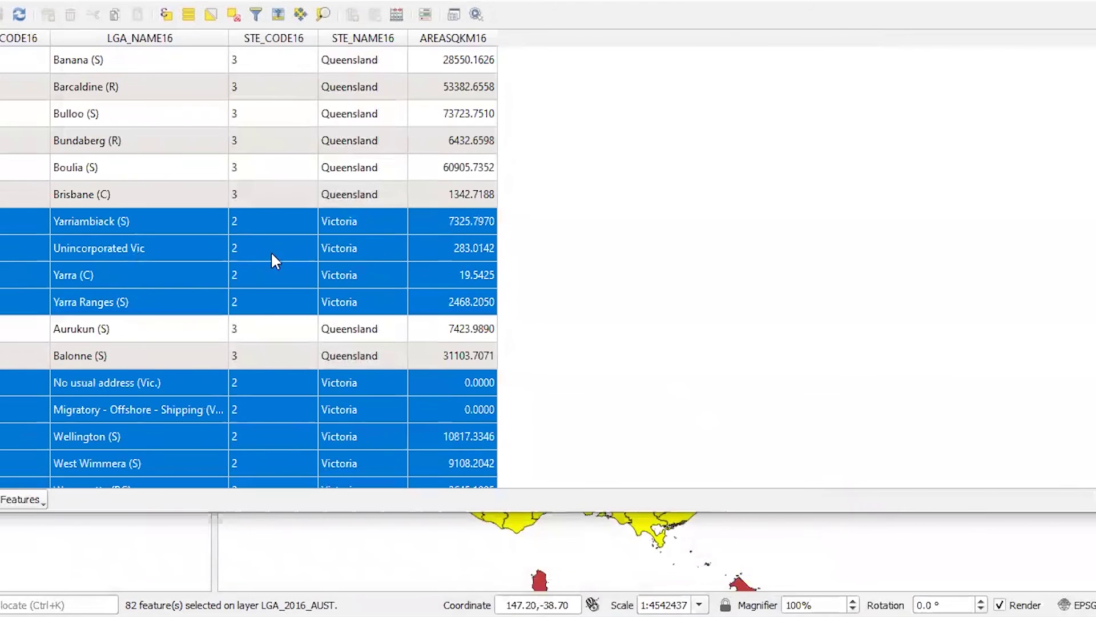
scroll(341, 397, "up", 1)
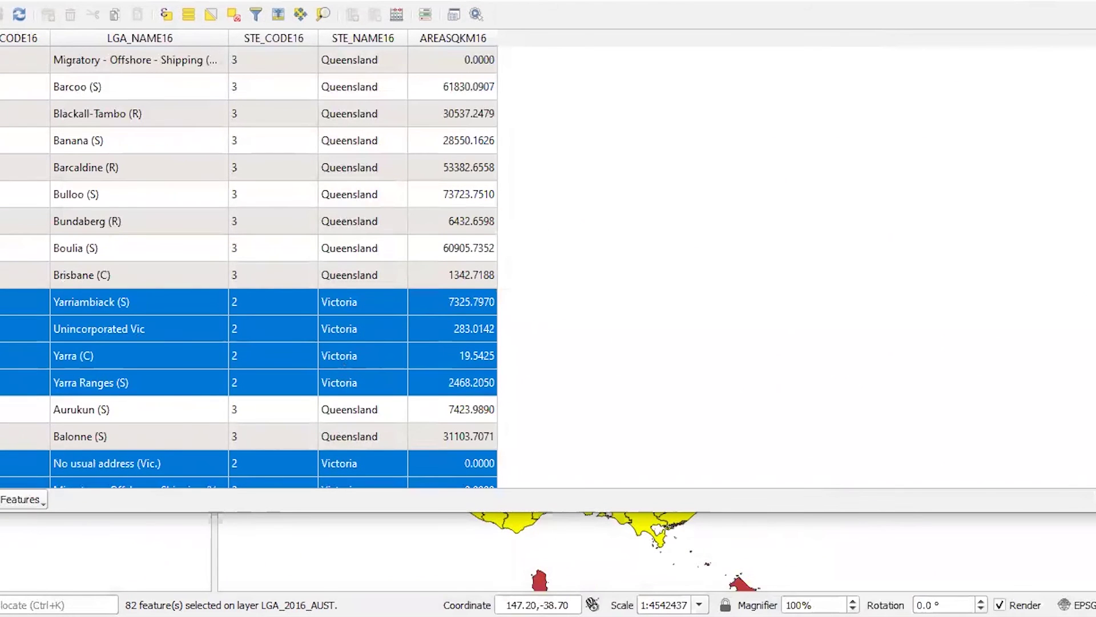
key("alt+Tab")
scroll(553, 384, "down", 1)
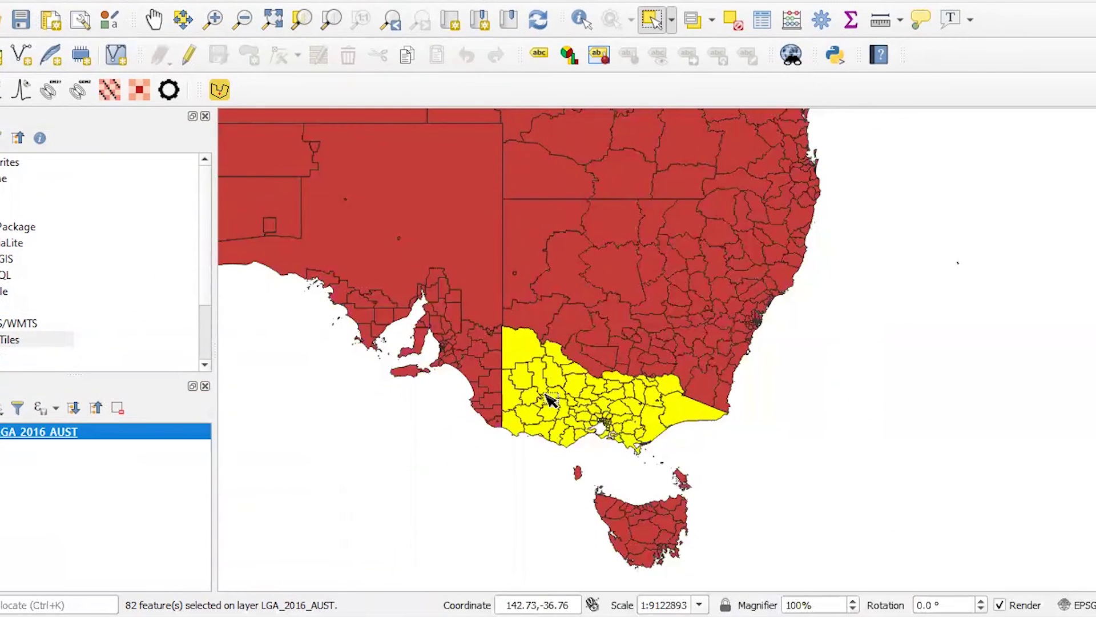
Export the selected Victoria features as an ESRI Shapefile named VIC_LGA_2016_AUST.shp in the VIC_COVID19 folder and add it to the map
right_click(69, 440)
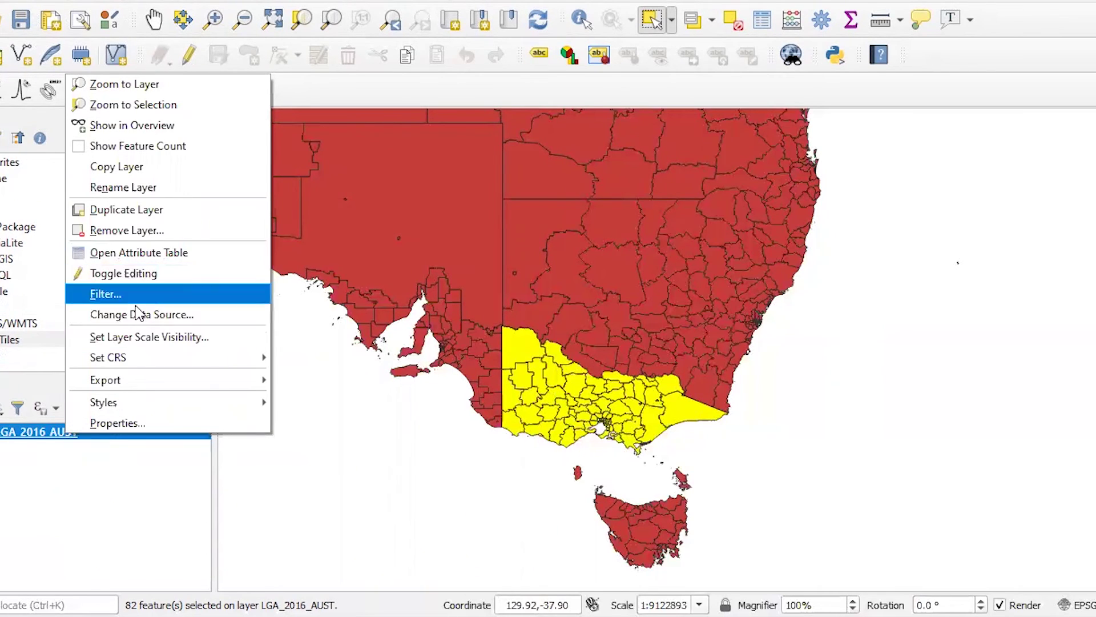
mouse_move(135, 382)
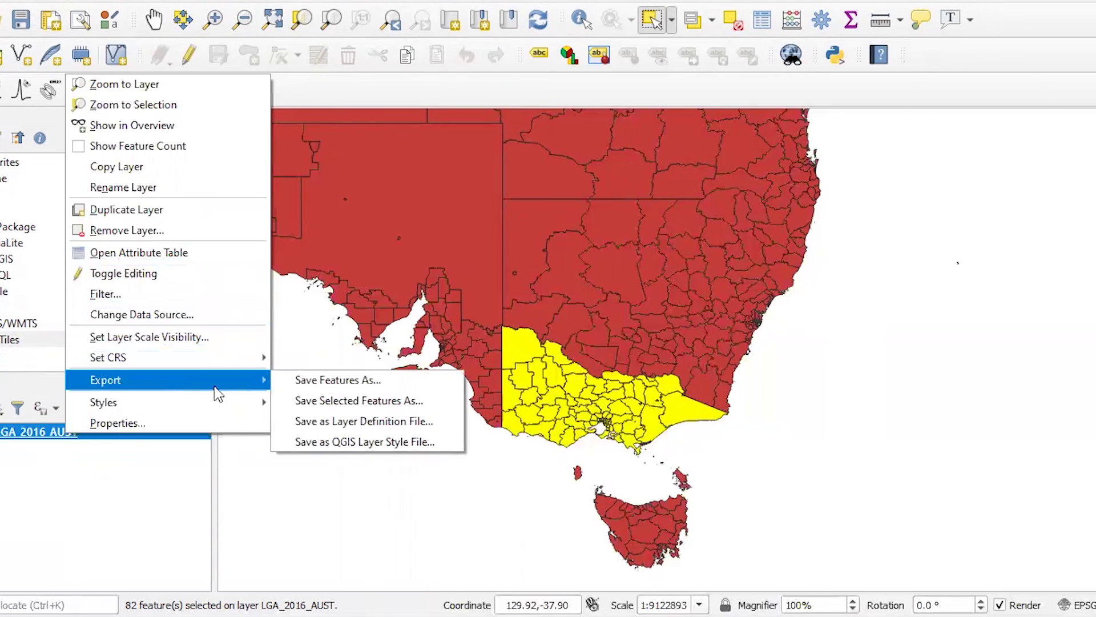
left_click(313, 401)
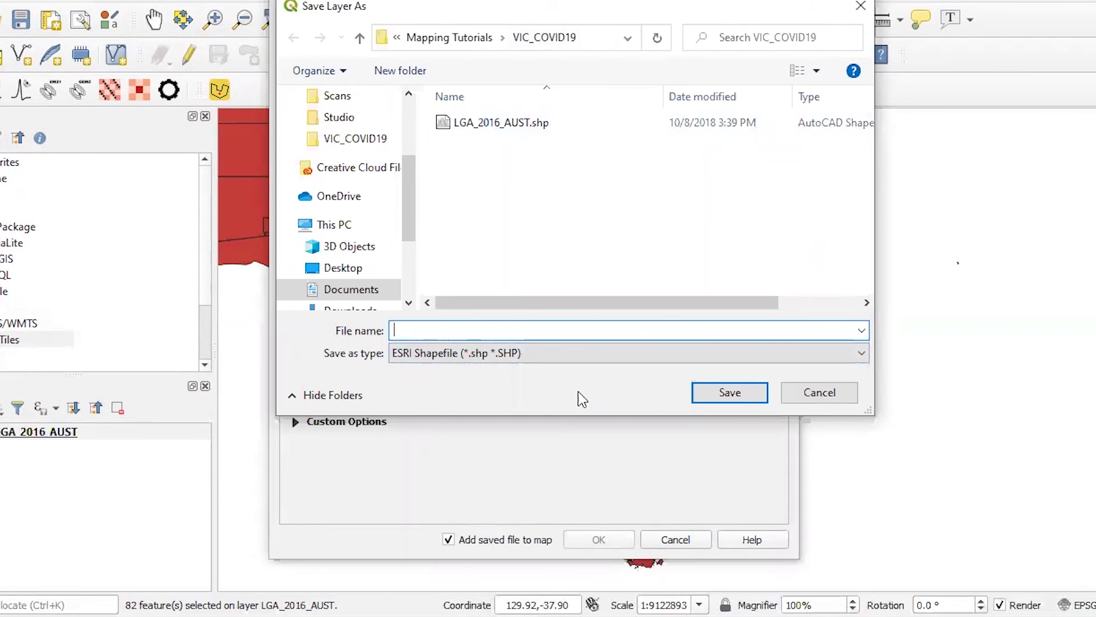
left_click(497, 122)
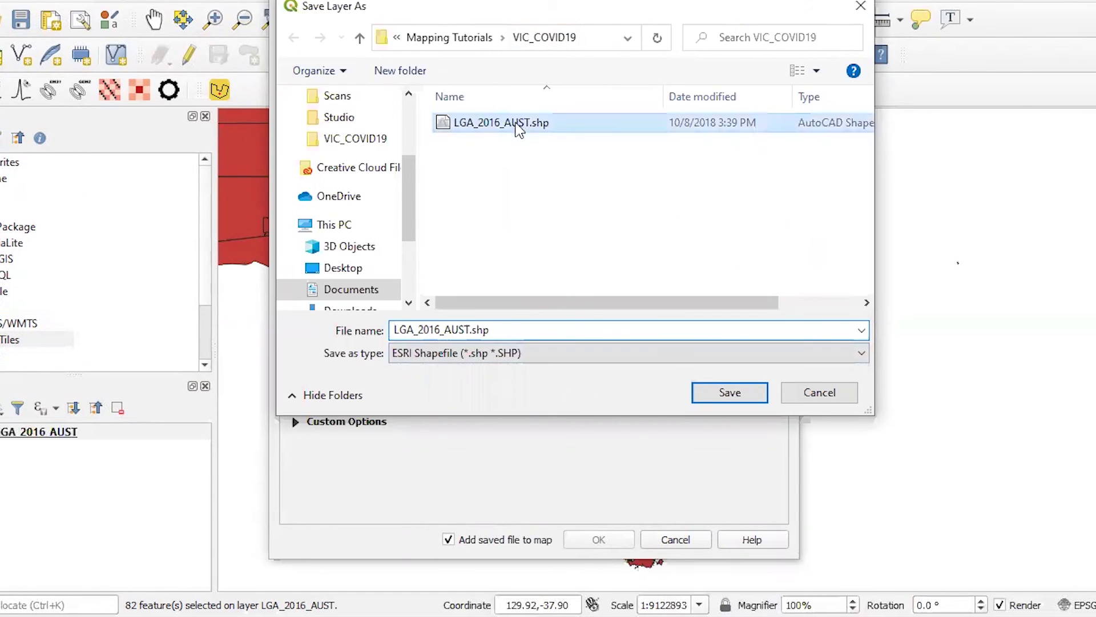
double_click(396, 329)
left_click(396, 329)
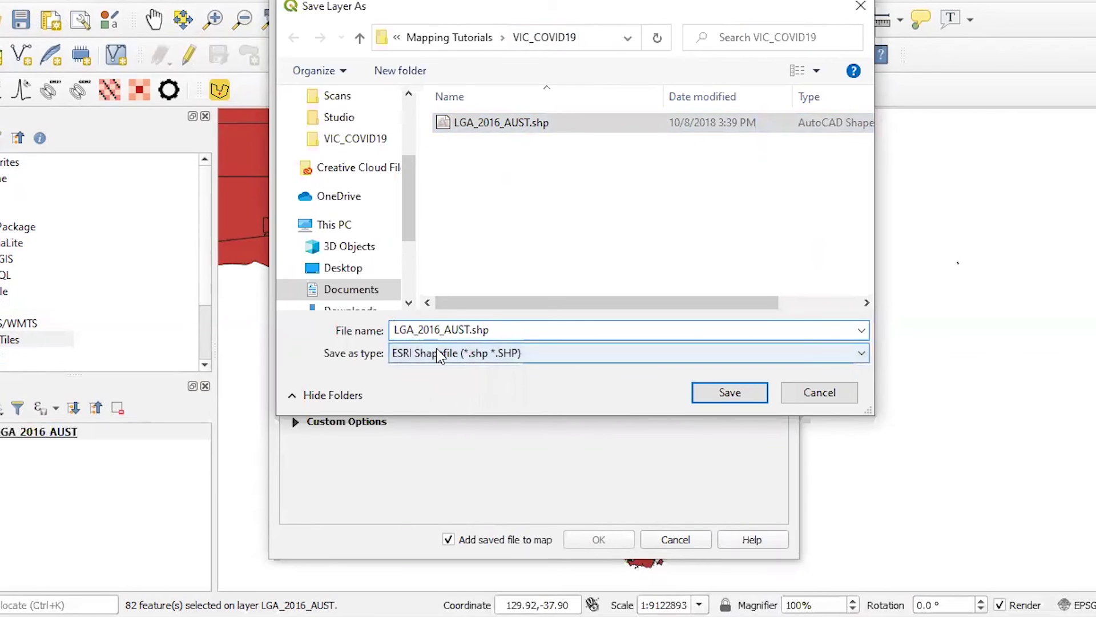
type("VIC")
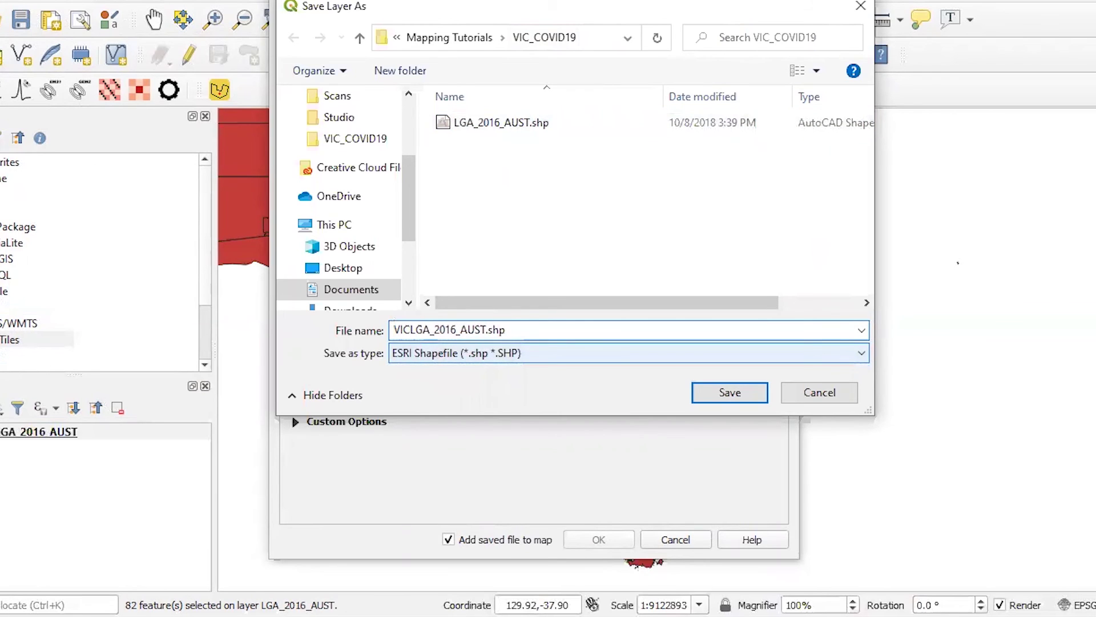
type("_")
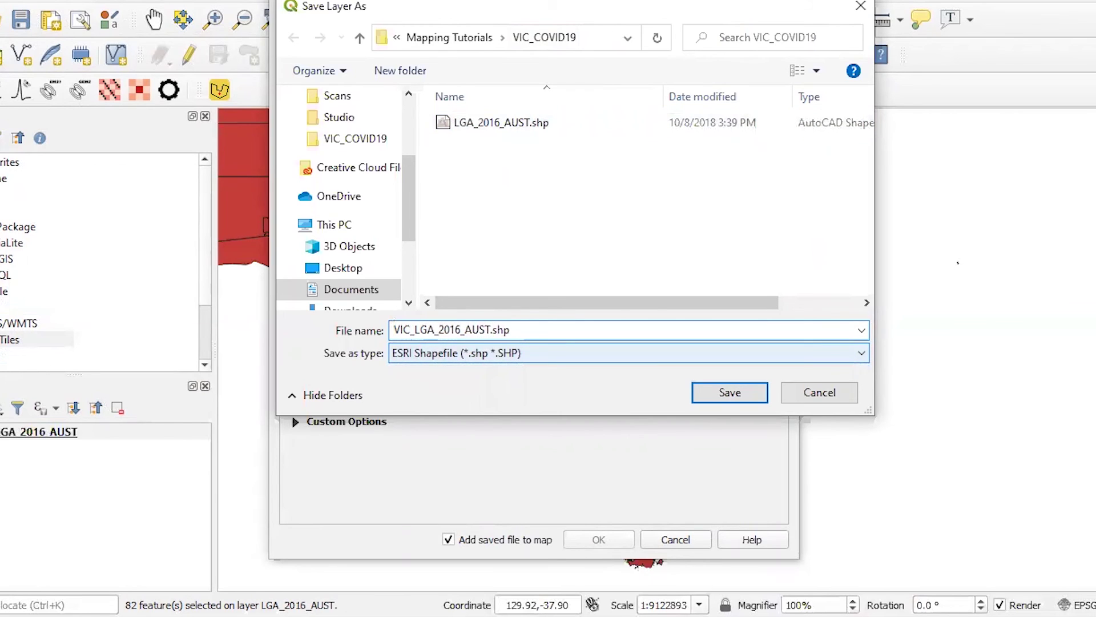
left_click(720, 390)
left_click(599, 539)
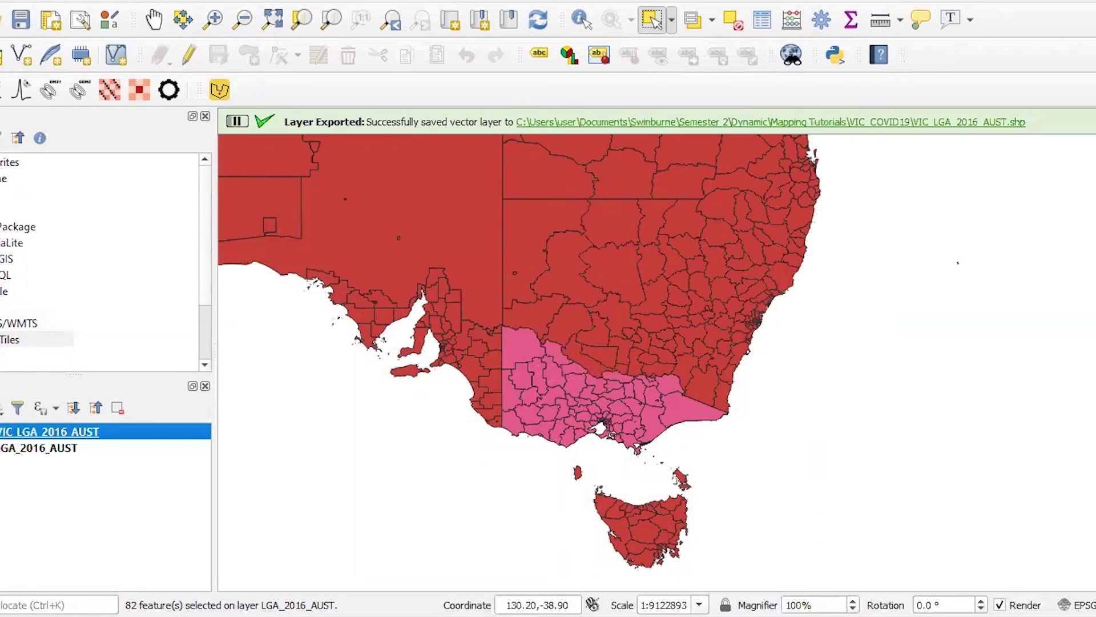
Hide the original LGA_2016_AUST layer and remove it from the project
left_click(0, 448)
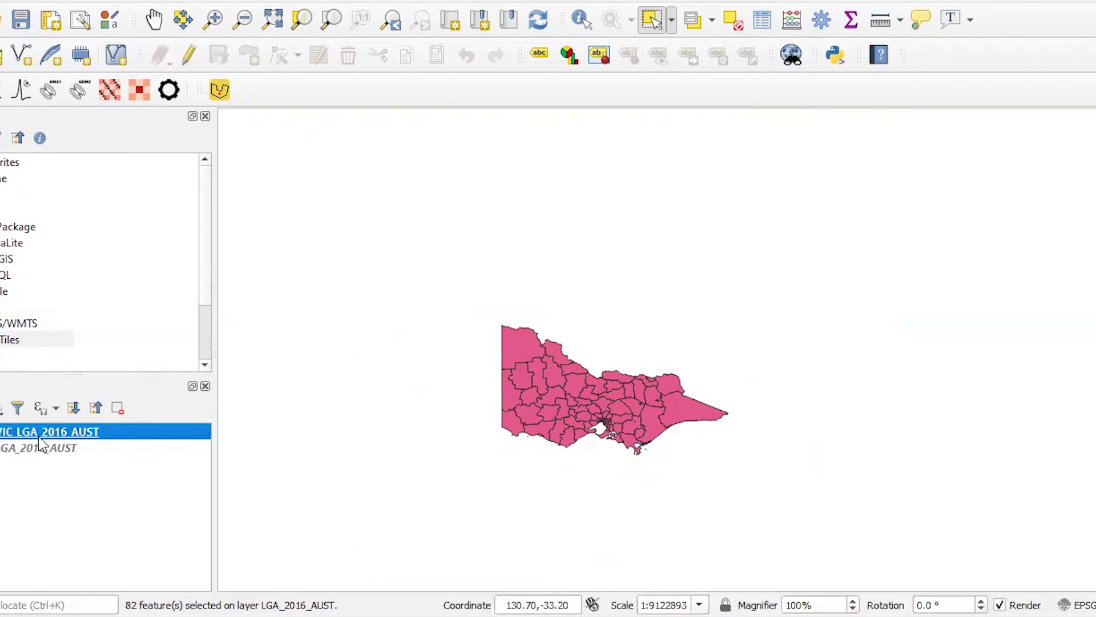
left_click(74, 449)
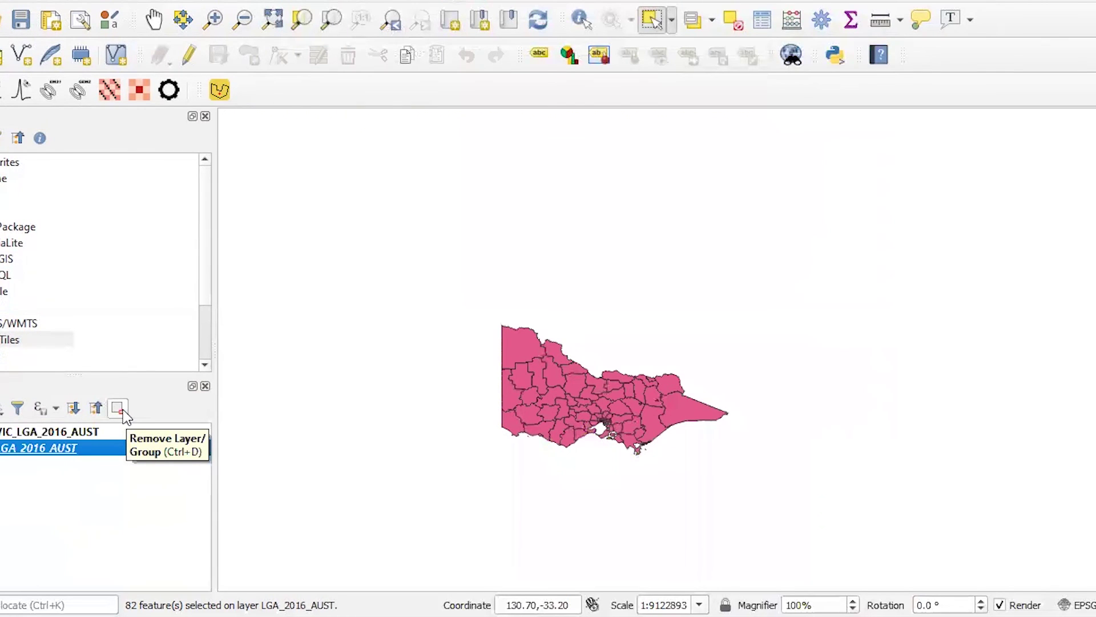
left_click(125, 415)
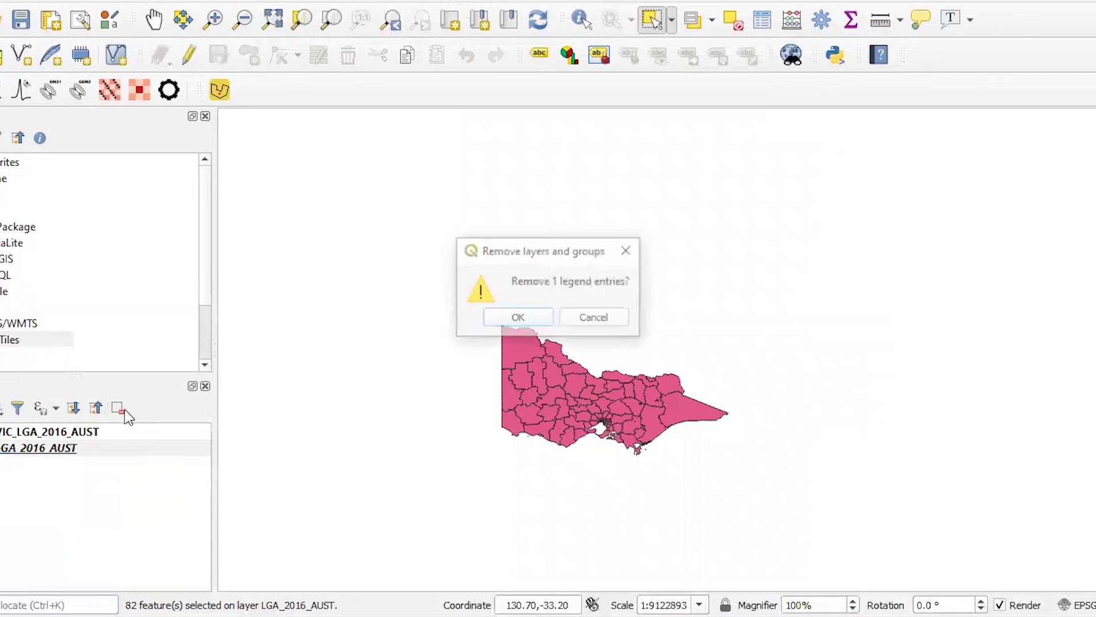
left_click(498, 318)
Examine the Victorian LGA boundaries on the map alongside the web page's table of confirmed cases by LGA
scroll(567, 423, "up", 2)
scroll(576, 416, "down", 1)
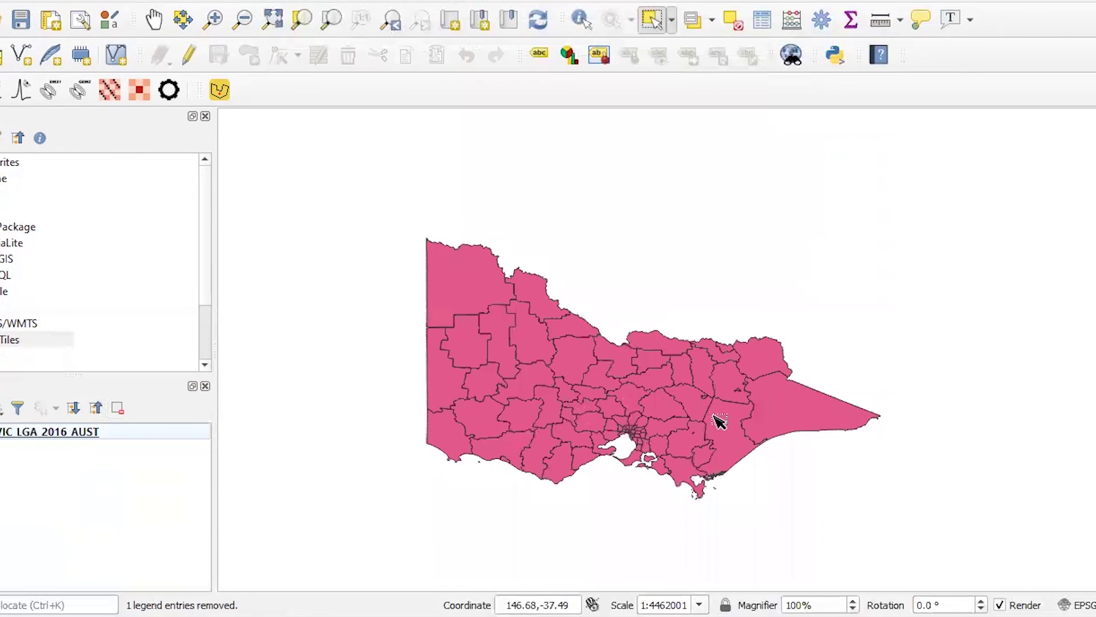
scroll(719, 421, "up", 1)
scroll(713, 420, "down", 1)
scroll(663, 443, "up", 1)
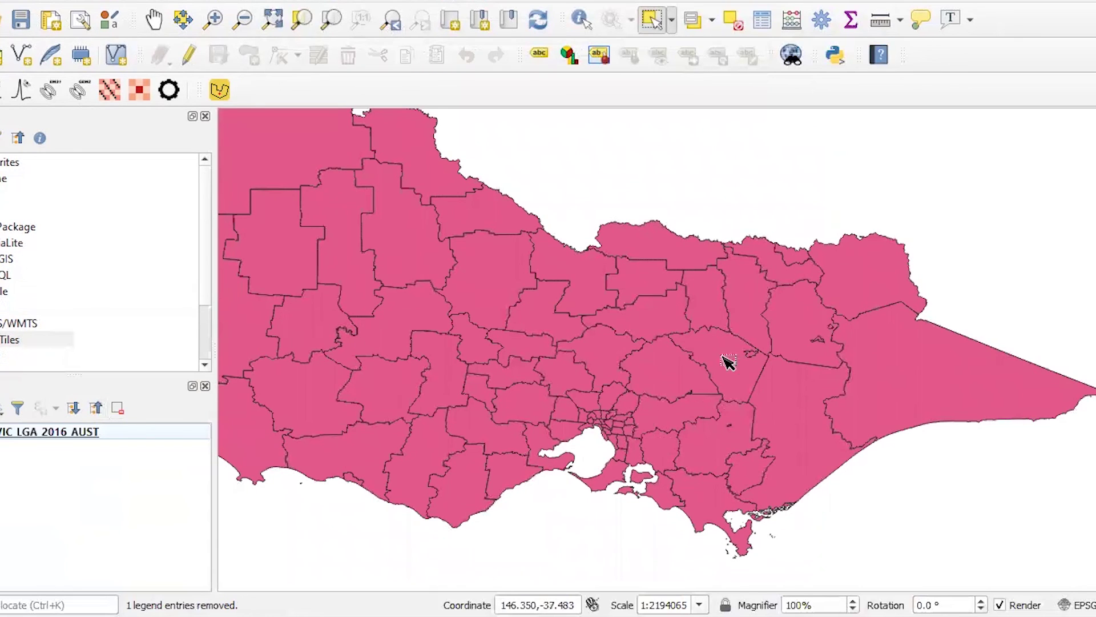
scroll(661, 330, "down", 1)
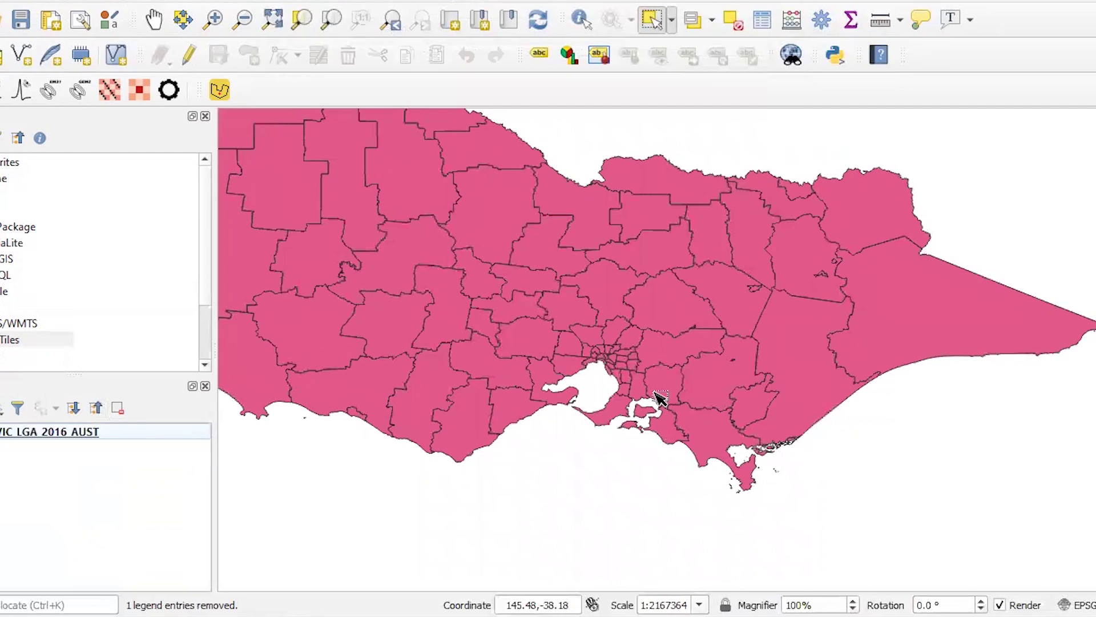
scroll(659, 398, "down", 1)
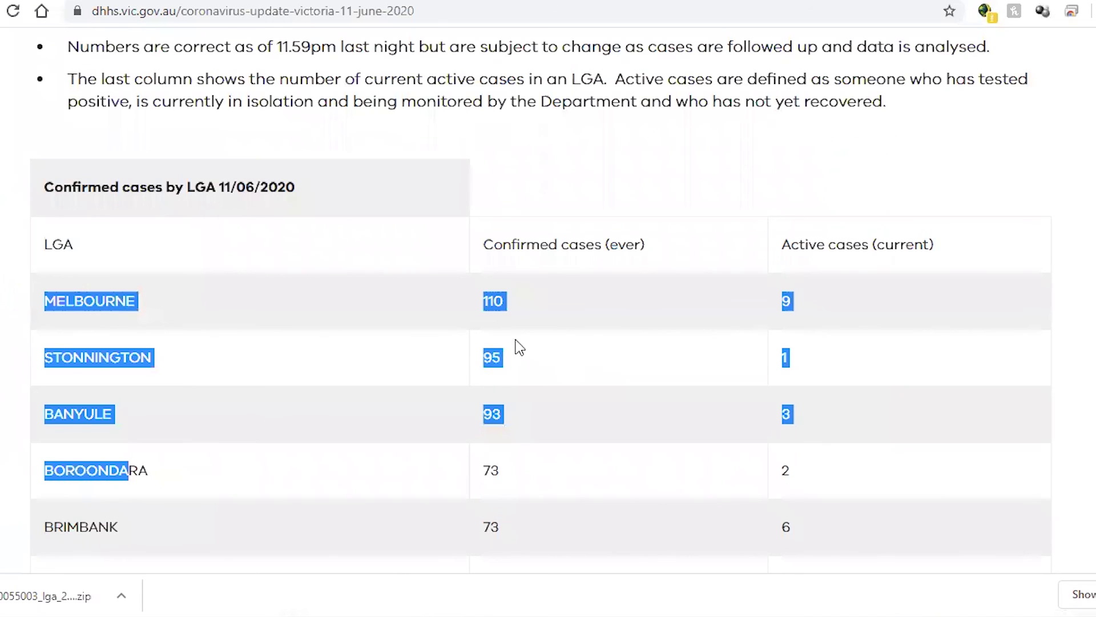
left_click(520, 344)
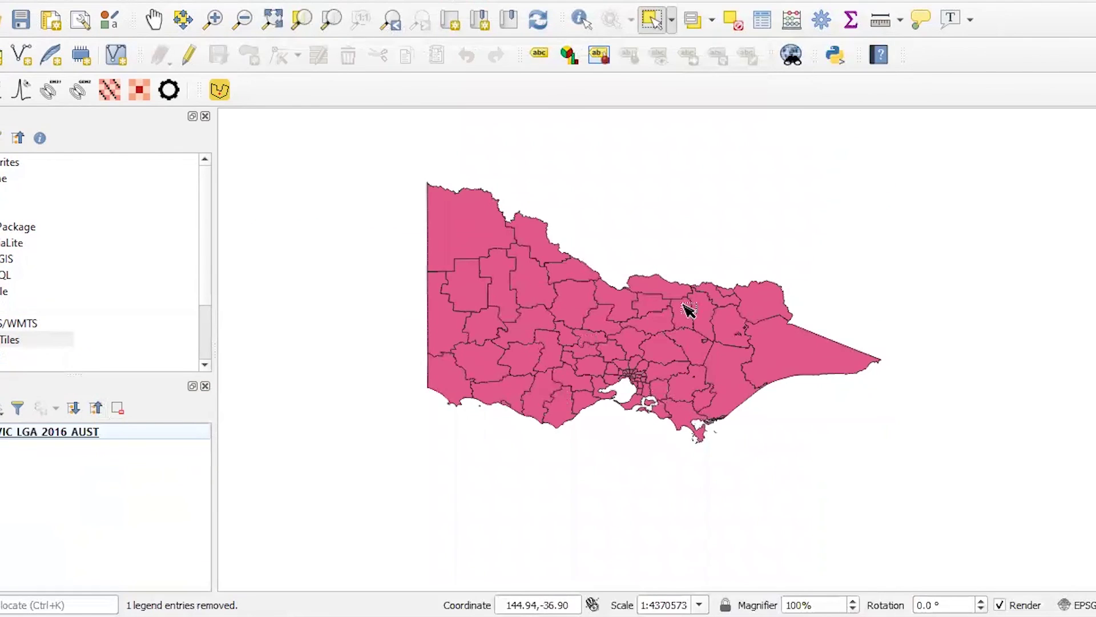
scroll(693, 306, "up", 1)
scroll(693, 306, "down", 1)
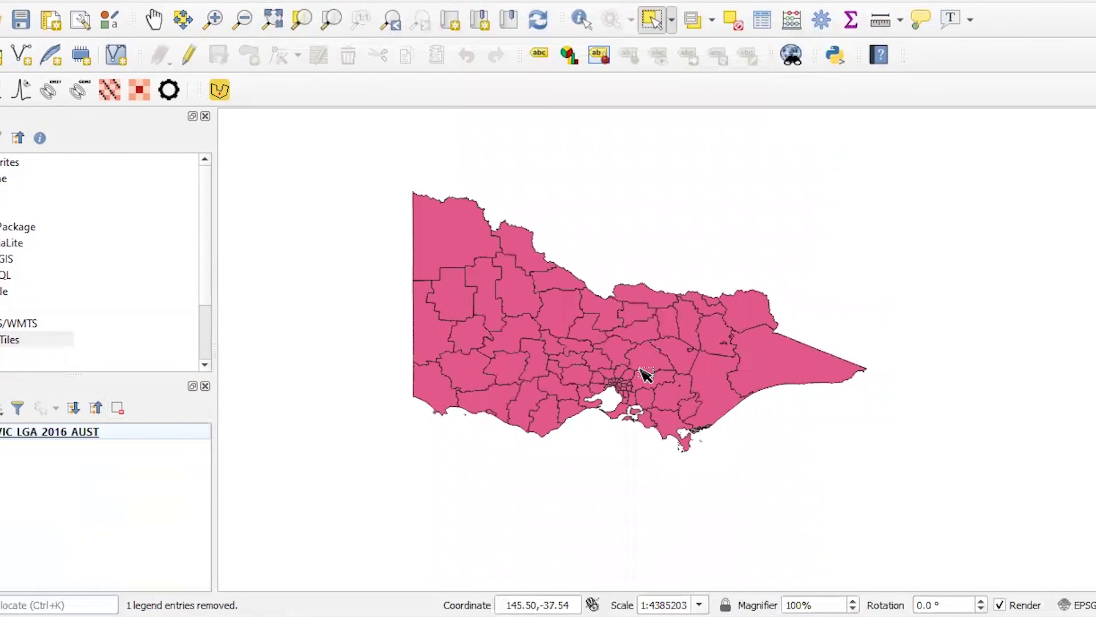
scroll(645, 375, "up", 1)
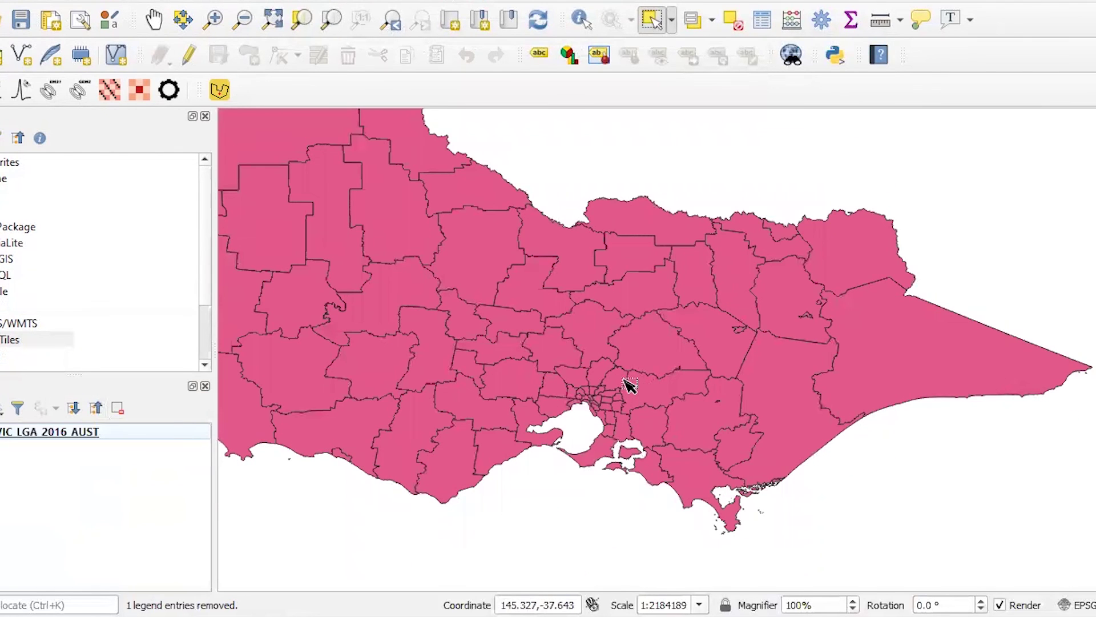